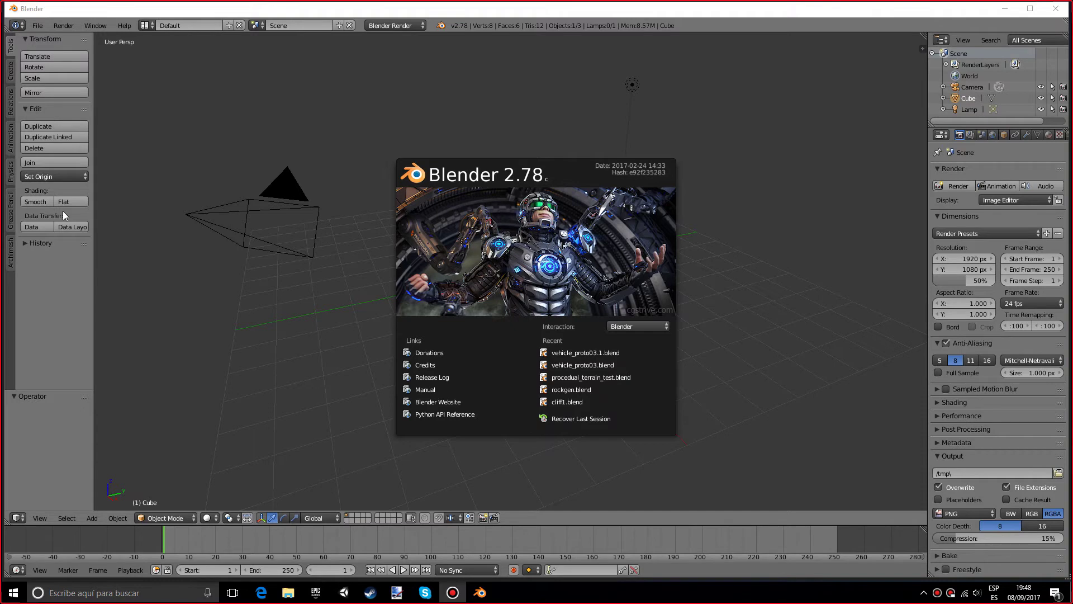
Step: Close the splash screen and delete all the default objects from the scene
left_click(345, 343)
middle_click_drag(346, 344, 436, 302)
key("a")
key("a")
key("x")
left_click(434, 300)
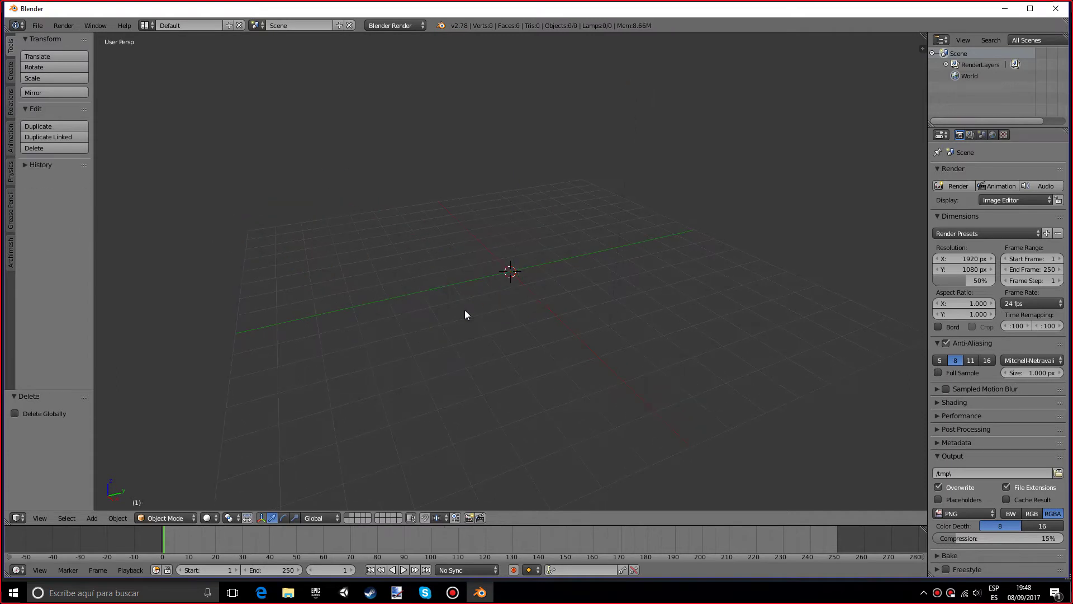
Step: Add a plane mesh and scale it up to 7.472
key("shift+a")
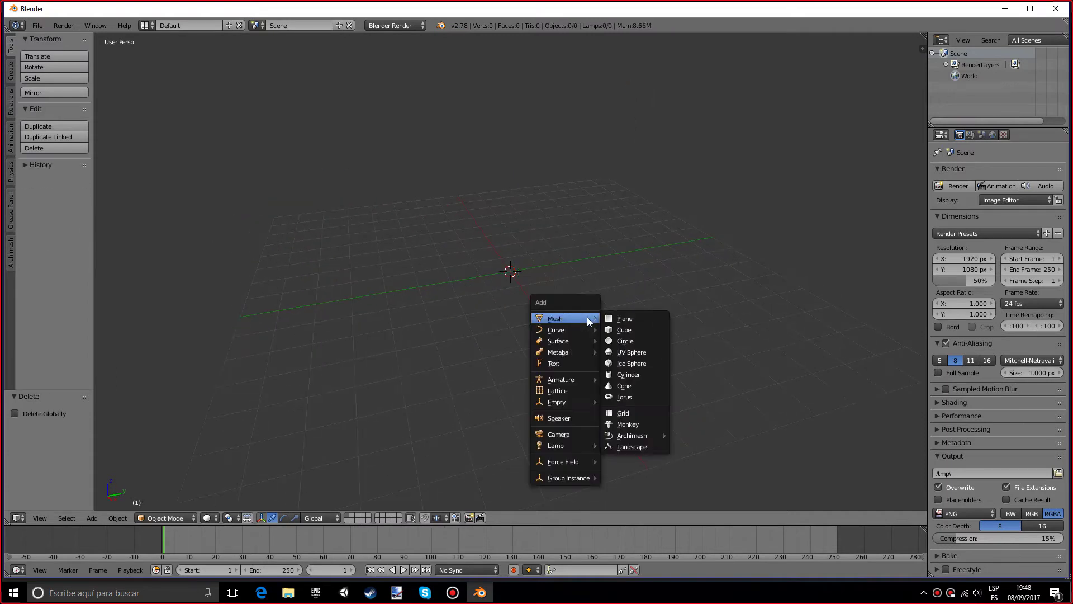
left_click(621, 319)
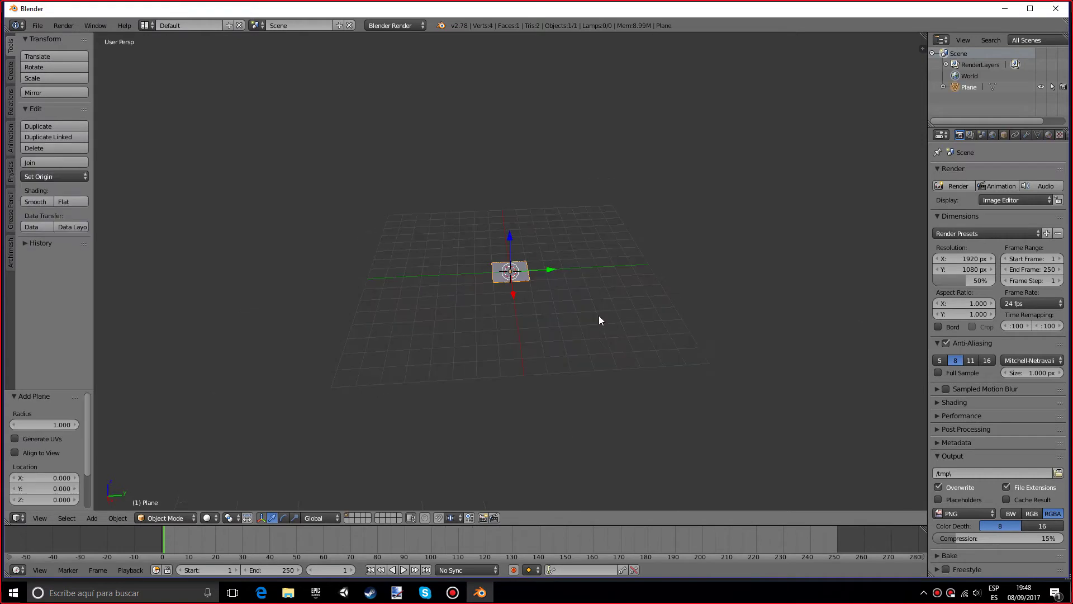
key("s")
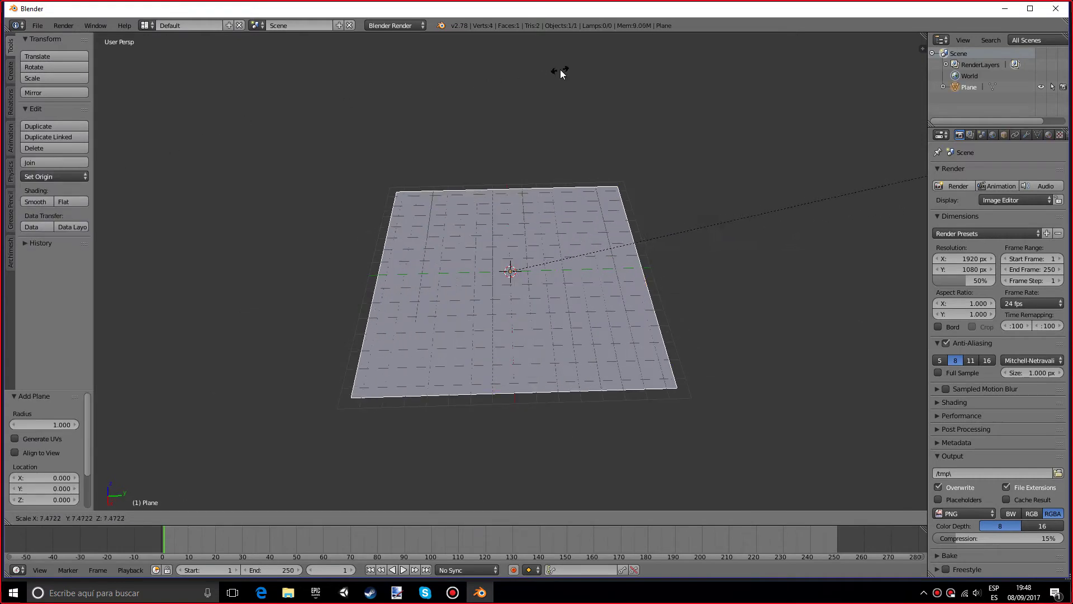
left_click(561, 70)
middle_click_drag(689, 277, 681, 252)
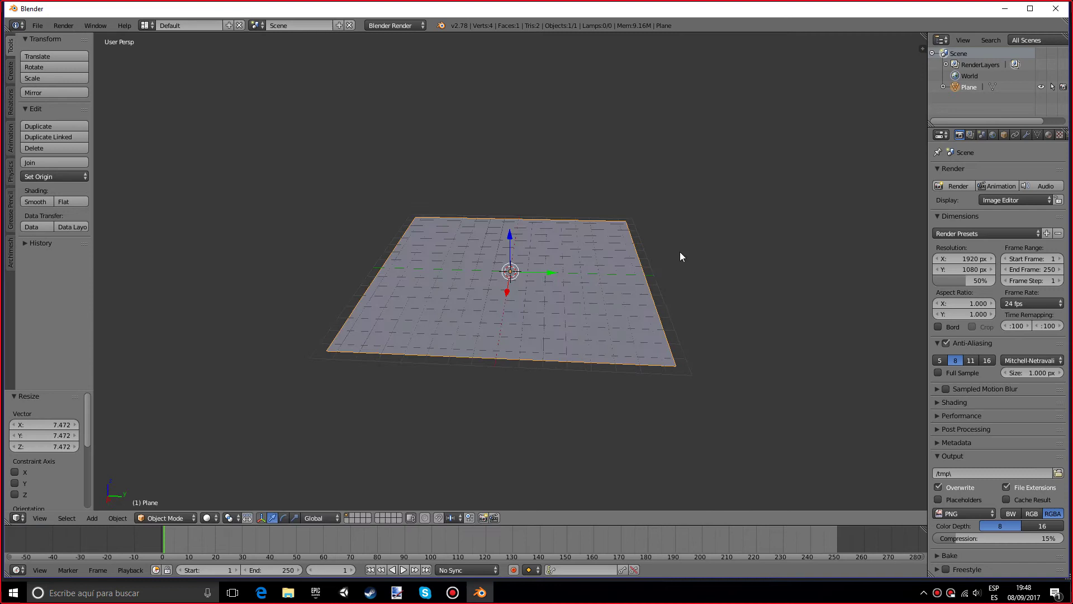
Step: In Edit Mode, subdivide the plane six times into a 4,096-face grid
key("Tab")
key("w")
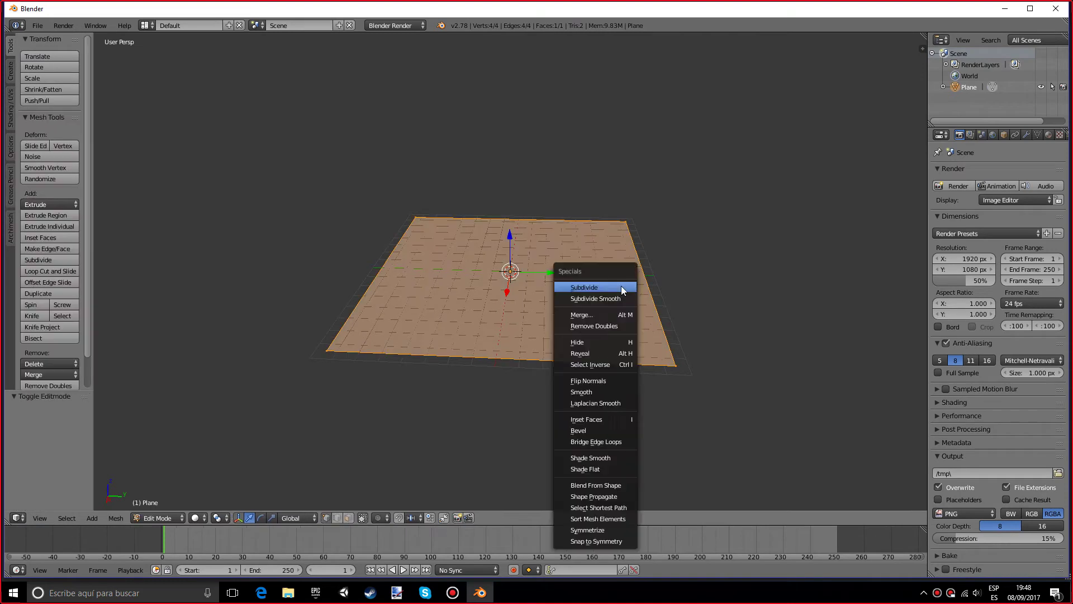
left_click(621, 287)
key("w")
left_click(622, 286)
key("w")
left_click(622, 286)
key("w")
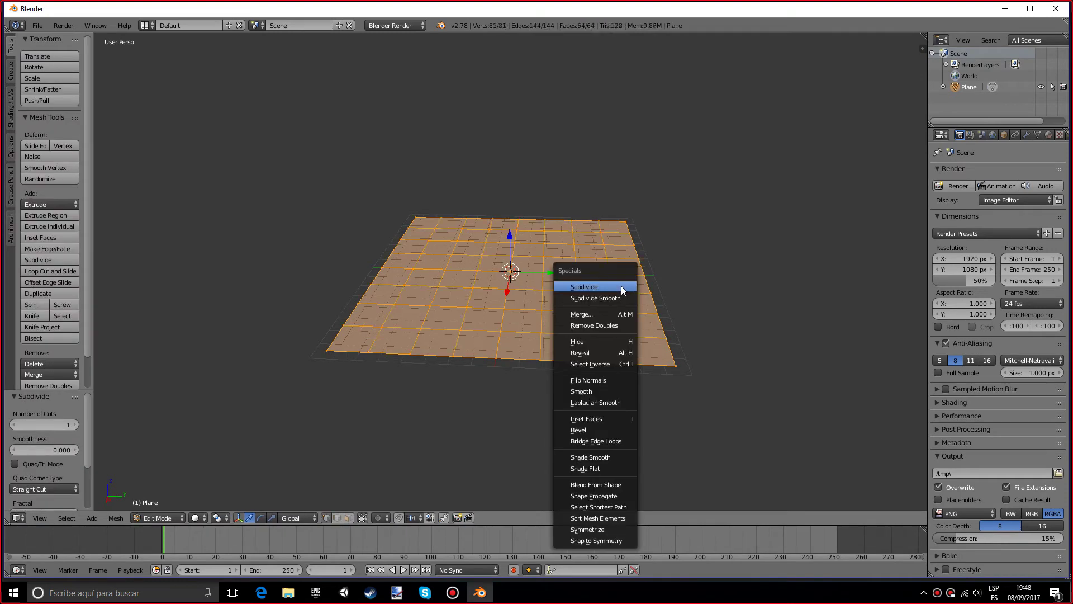
left_click(622, 286)
key("w")
left_click(622, 286)
key("w")
left_click(622, 286)
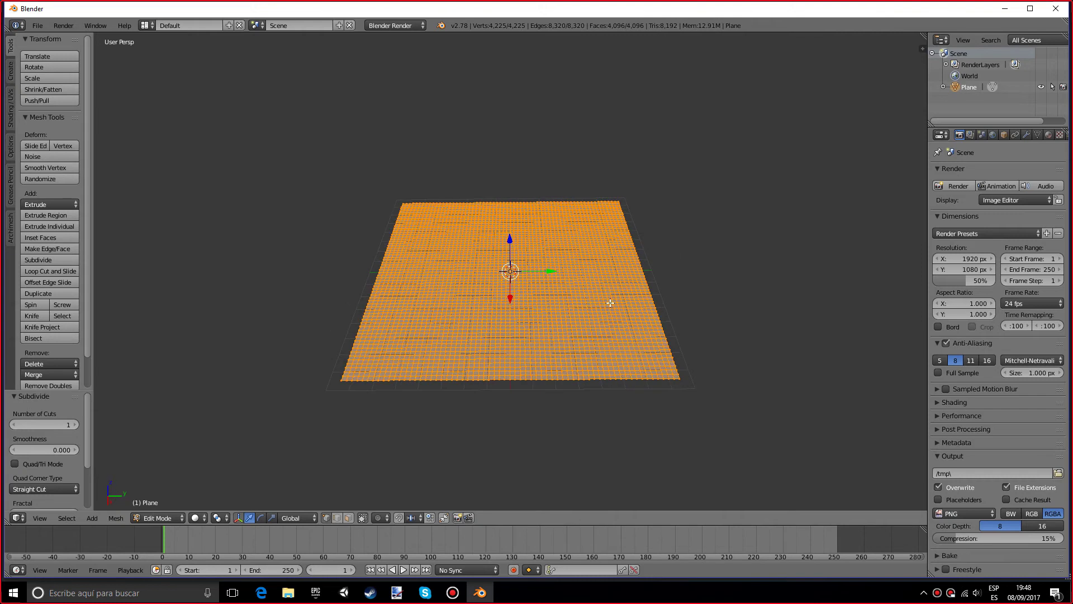
Step: Back in Object Mode, add a Displace modifier with midlevel 0.5 and strength 1.0
key("Tab")
left_click(1028, 133)
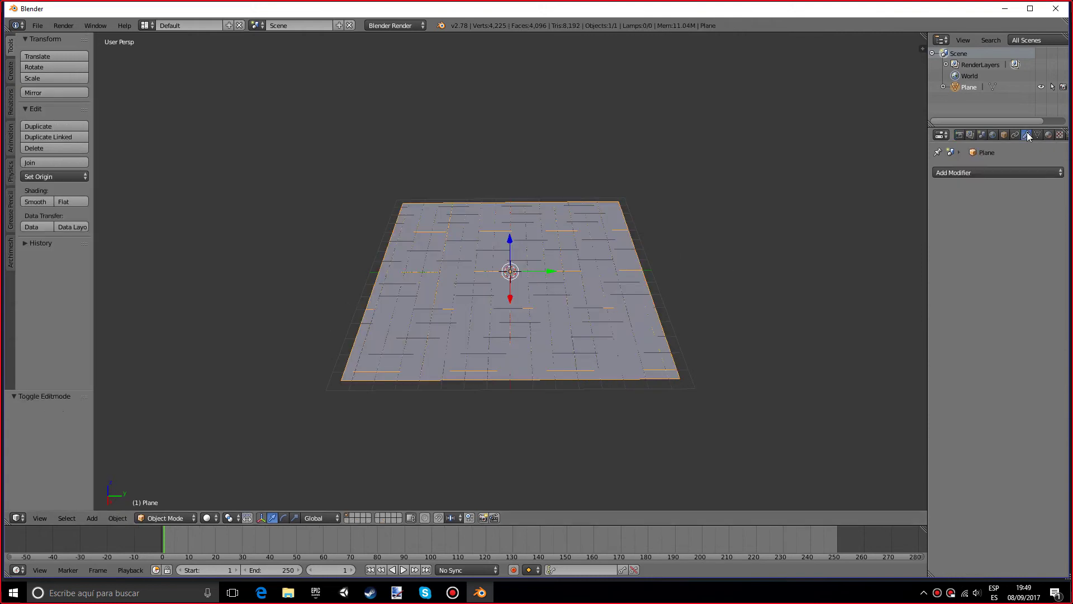
left_click(965, 173)
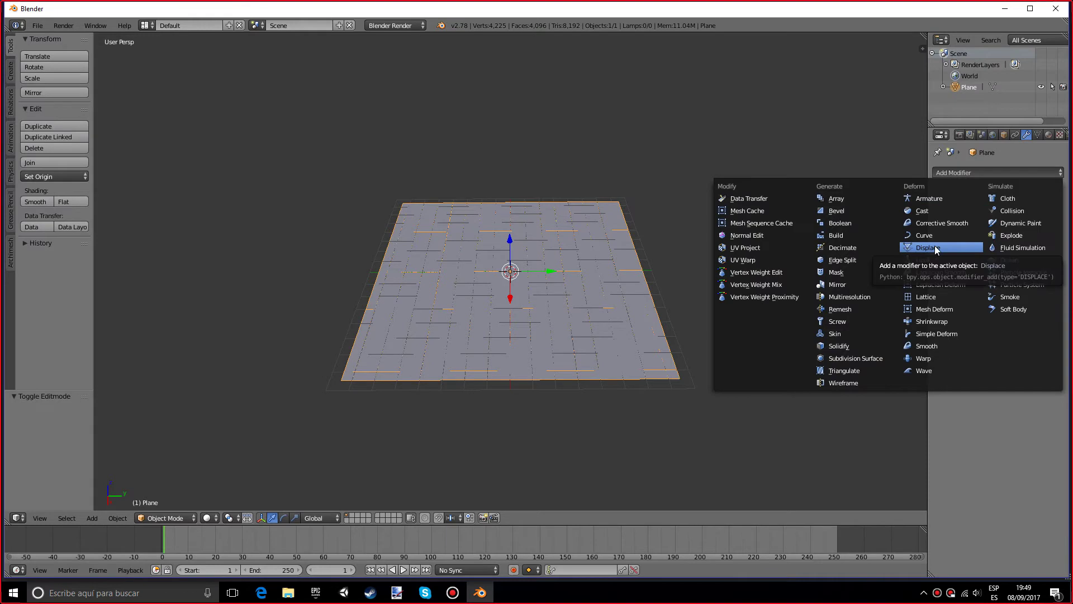
left_click(918, 248)
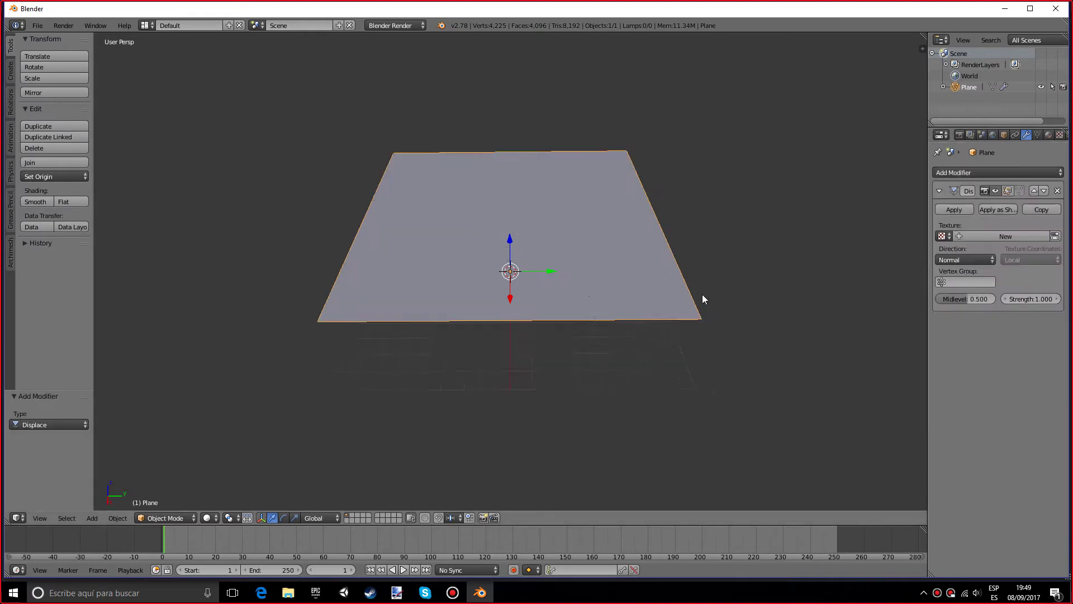
middle_click_drag(685, 313, 579, 294)
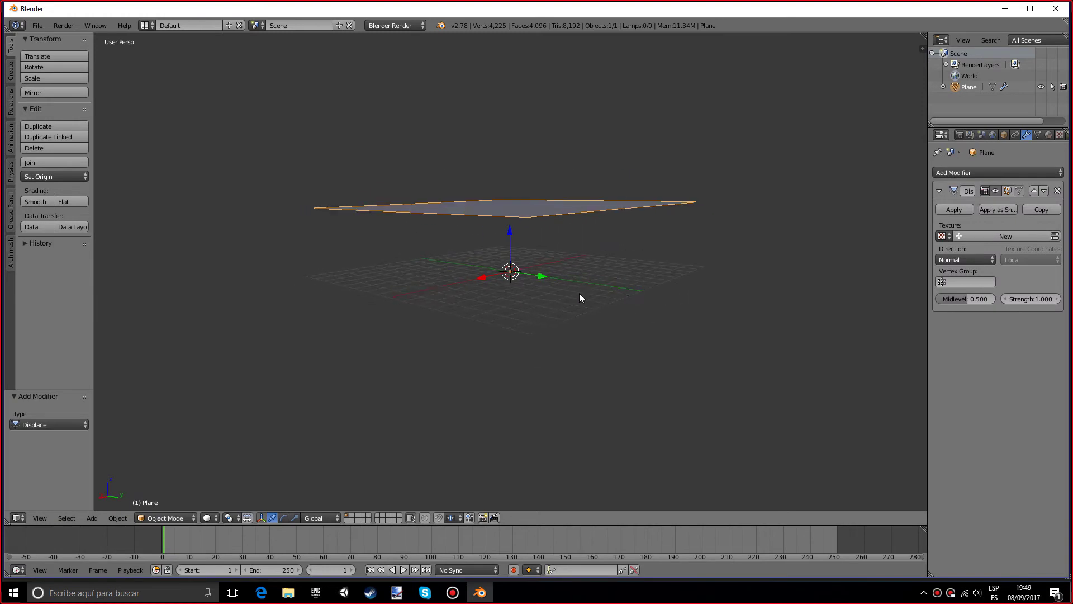
middle_click_drag(566, 232, 764, 297)
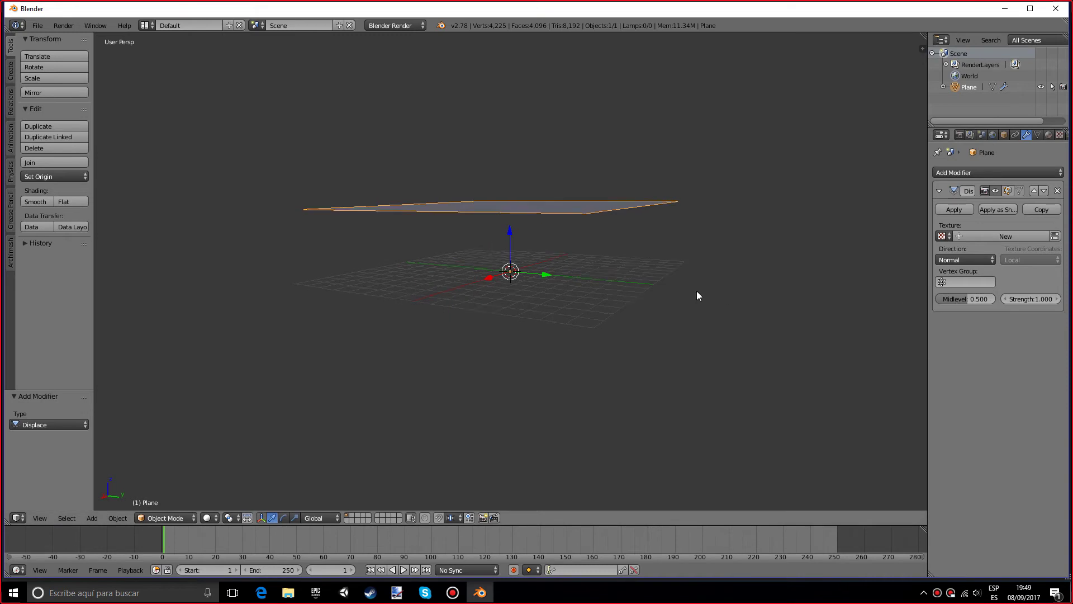
middle_click_drag(698, 293, 680, 304)
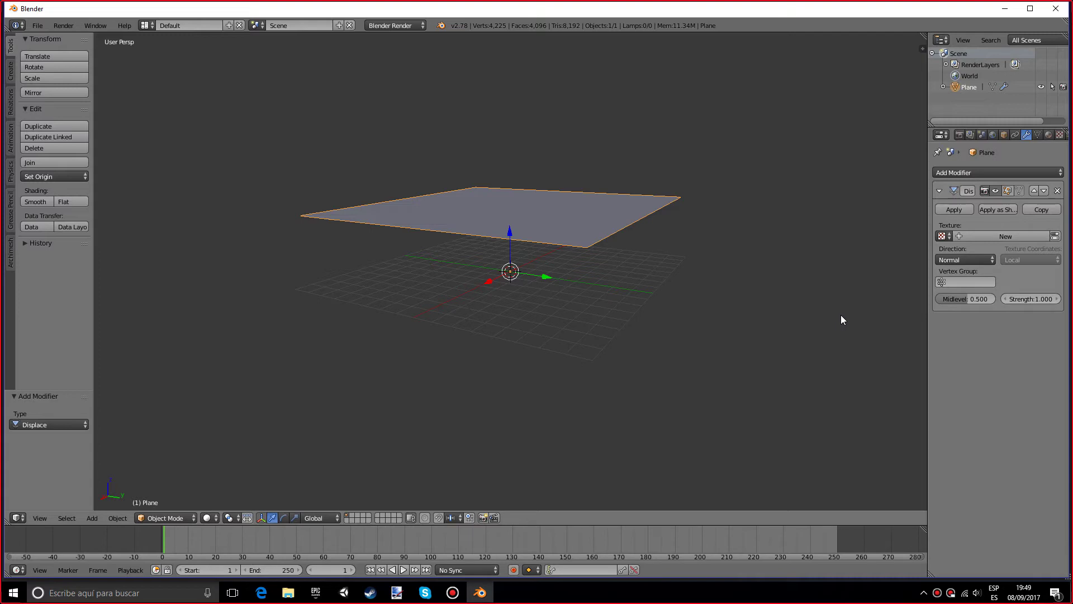
Step: Select a few single vertices of the plane in Edit Mode, then return to Object Mode
middle_click_drag(783, 287, 471, 502)
key("Tab")
scroll(633, 354, "up", 4)
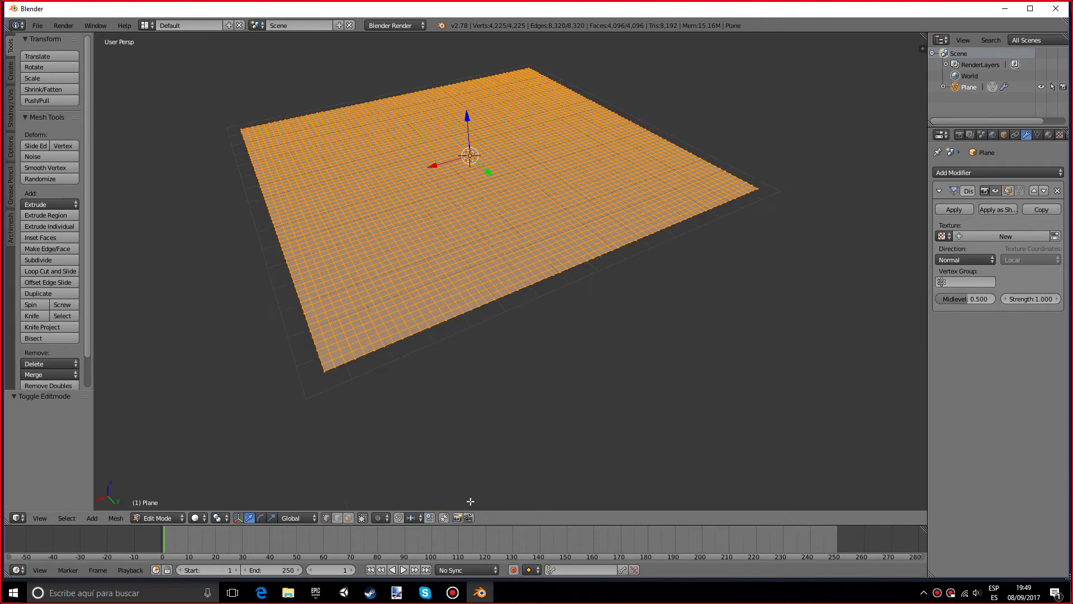
right_click(358, 248)
right_click(452, 218)
right_click(366, 247)
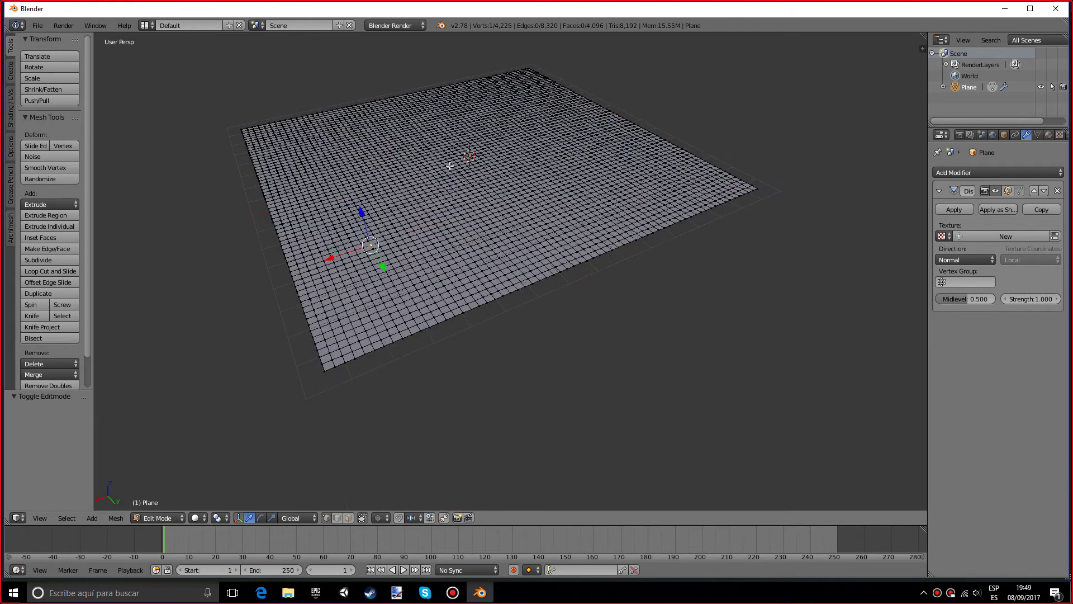
right_click(470, 162)
right_click(444, 240)
key("Tab")
scroll(512, 296, "down", 4)
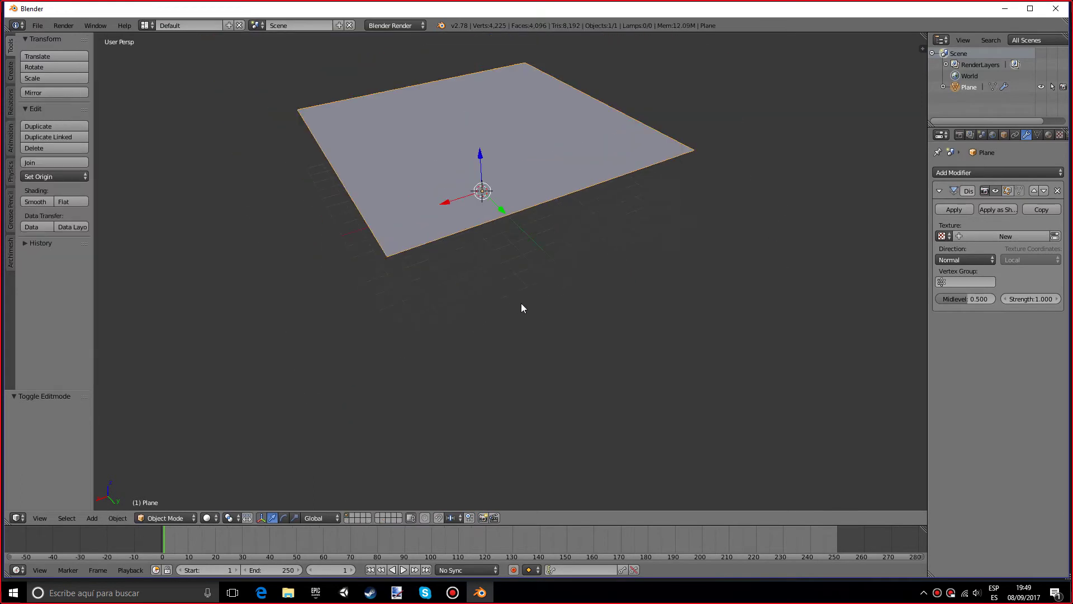
mouse_move(524, 283)
middle_mouse_down()
mouse_move(499, 282)
mouse_move(520, 285)
middle_mouse_up()
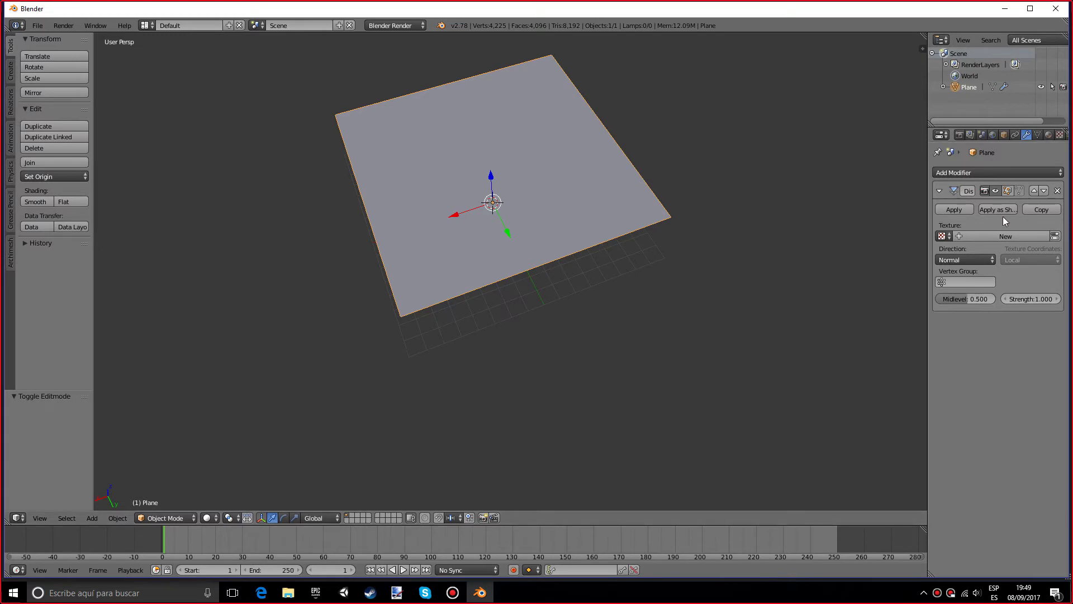
Step: Create a new displacement texture and change its type from Image or Movie to Blend
left_click(983, 234)
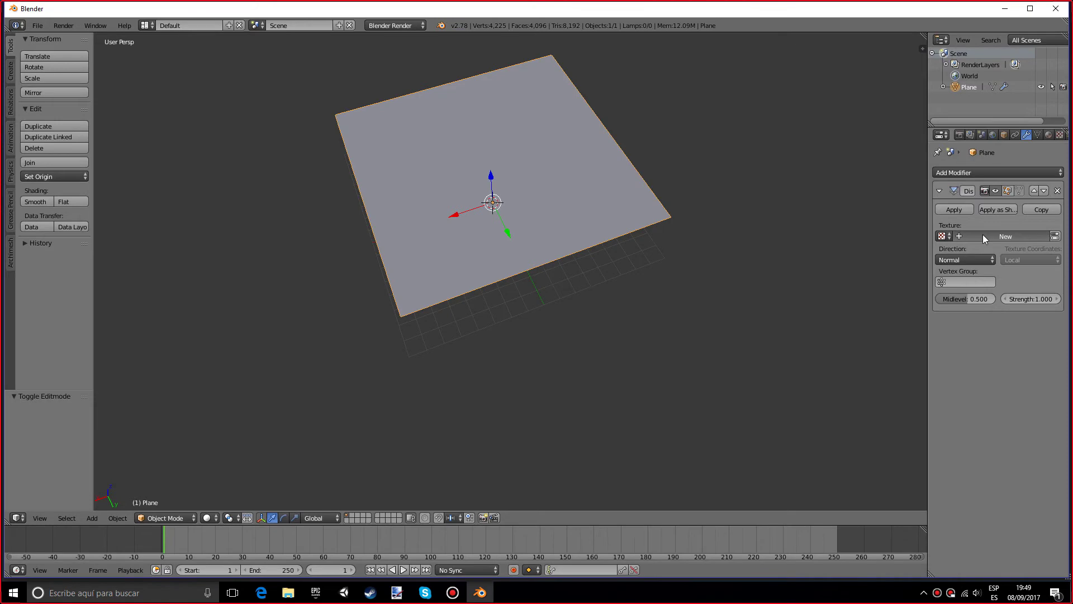
left_click(1059, 135)
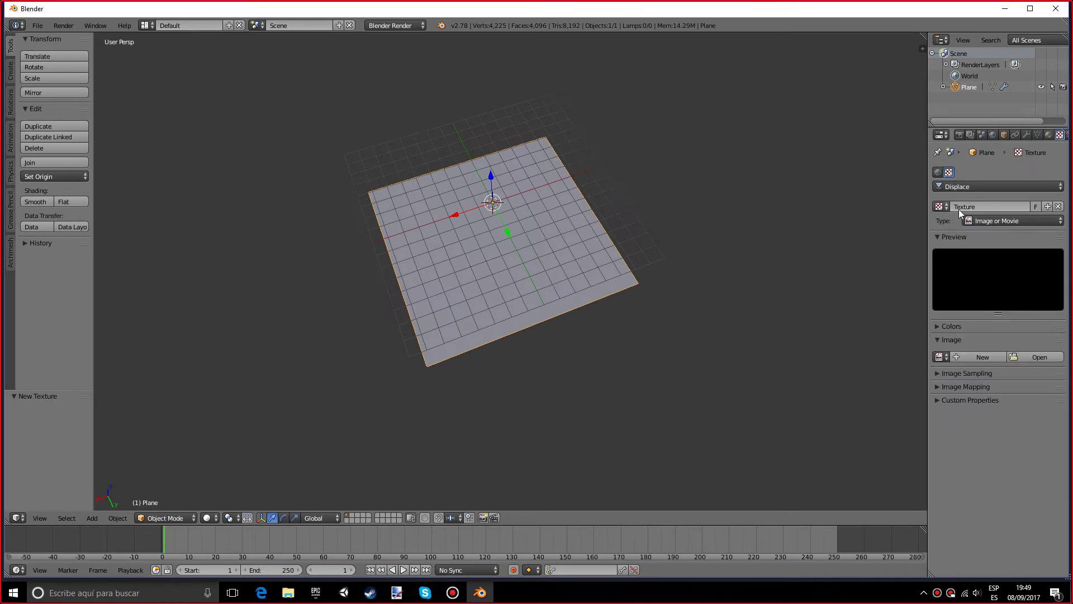
left_click(975, 220)
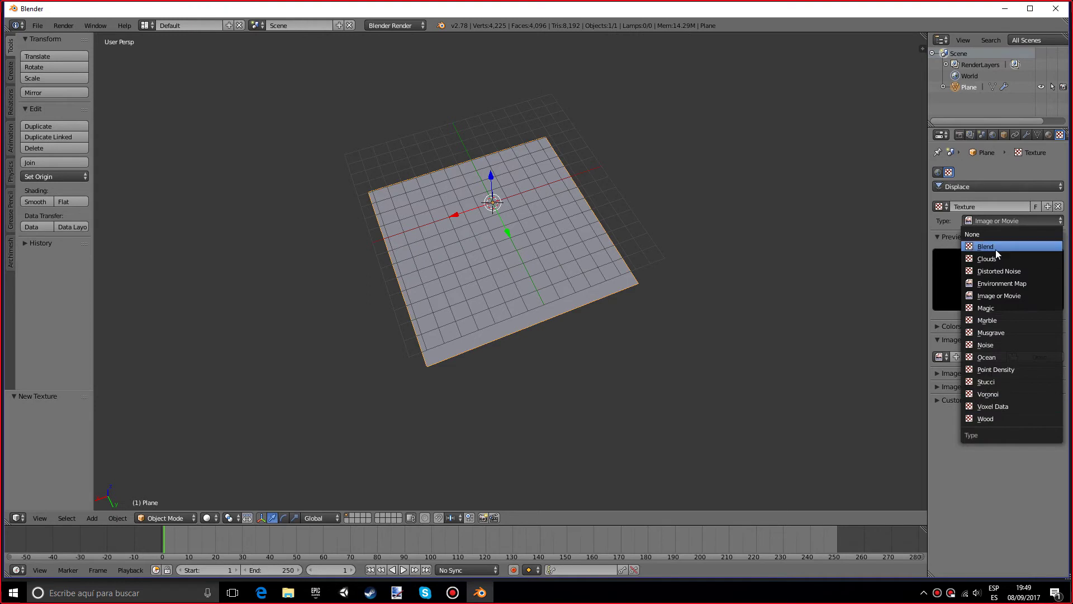
left_click(996, 250)
middle_click_drag(624, 302, 571, 279)
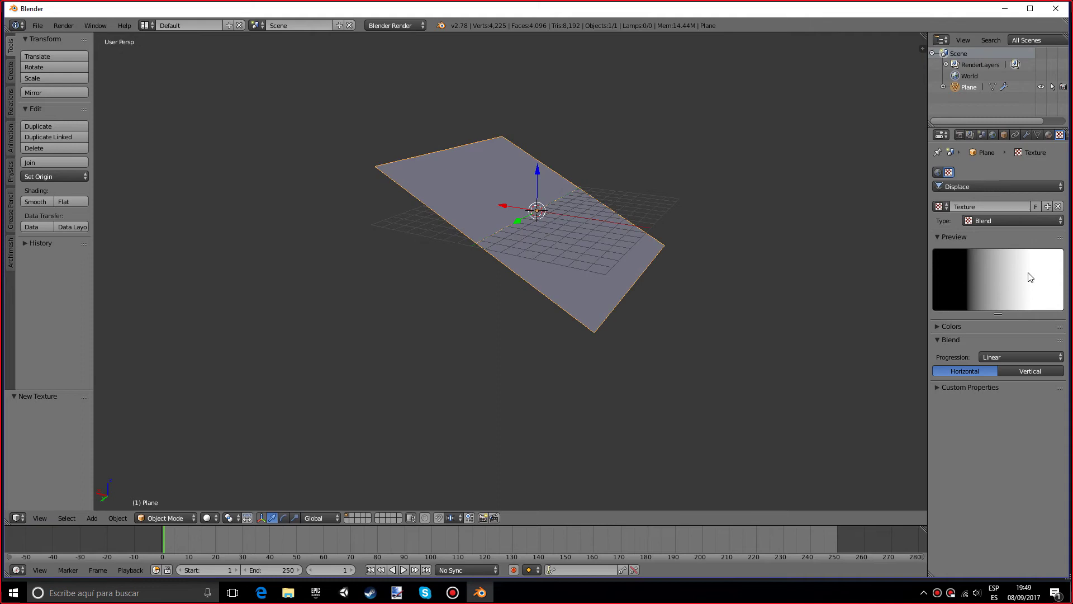
middle_click_drag(806, 311, 699, 285)
Step: Change the displacement texture type to Clouds
left_click(985, 221)
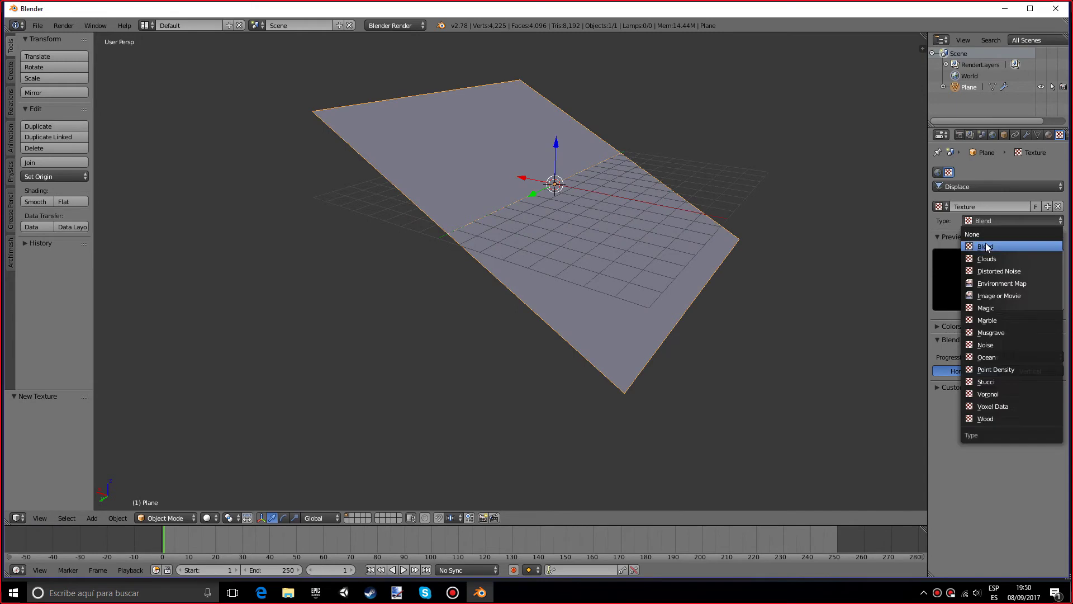
left_click(987, 258)
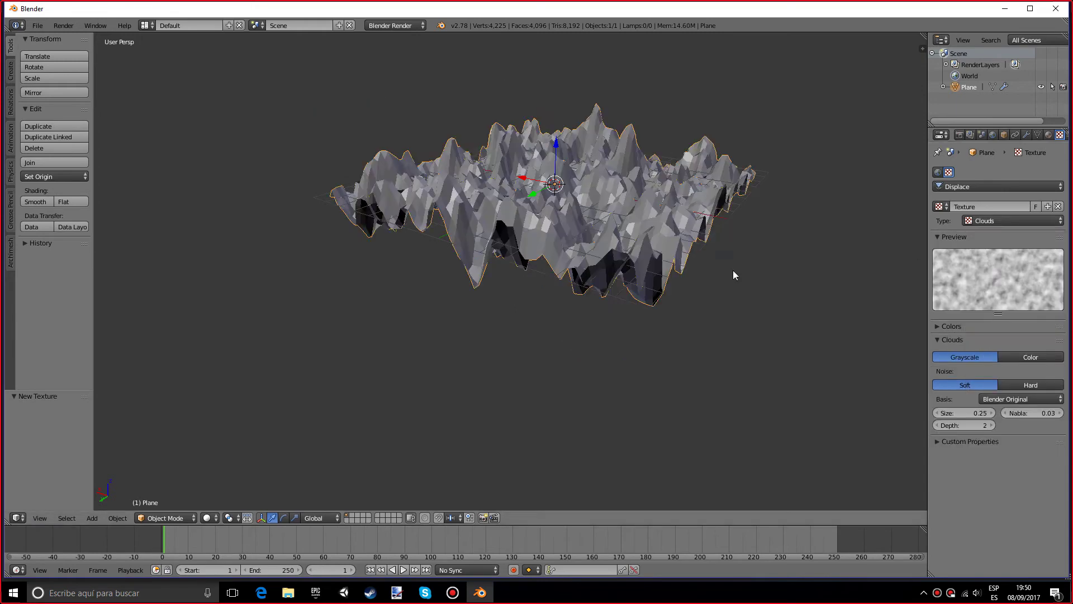
middle_click_drag(733, 270, 826, 244)
Step: Set the Displace strength to -1, then lower it to 0.1
left_click(1027, 134)
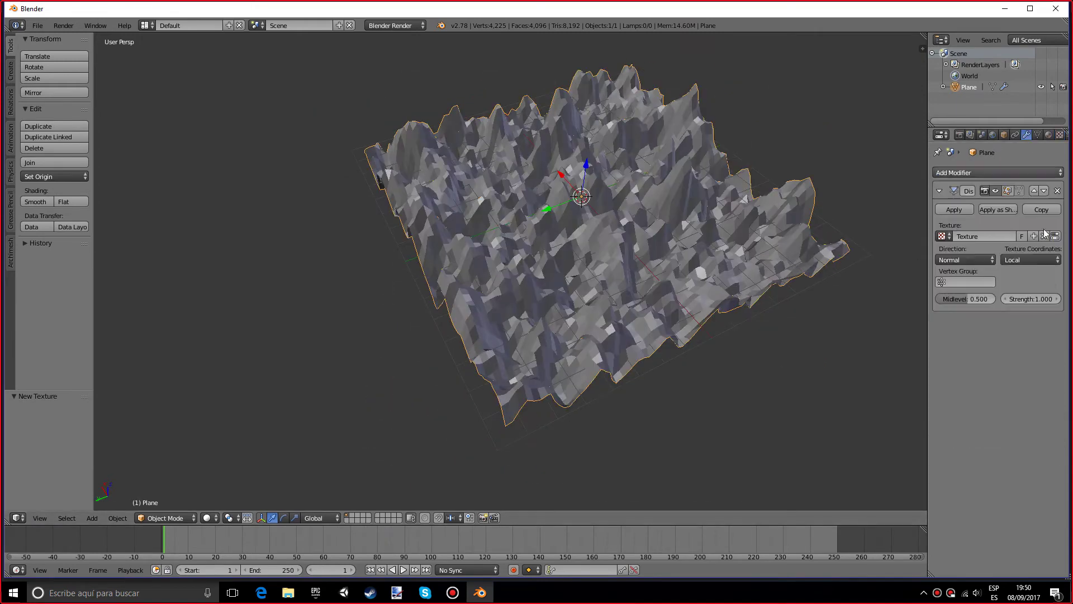
key("BackSpace")
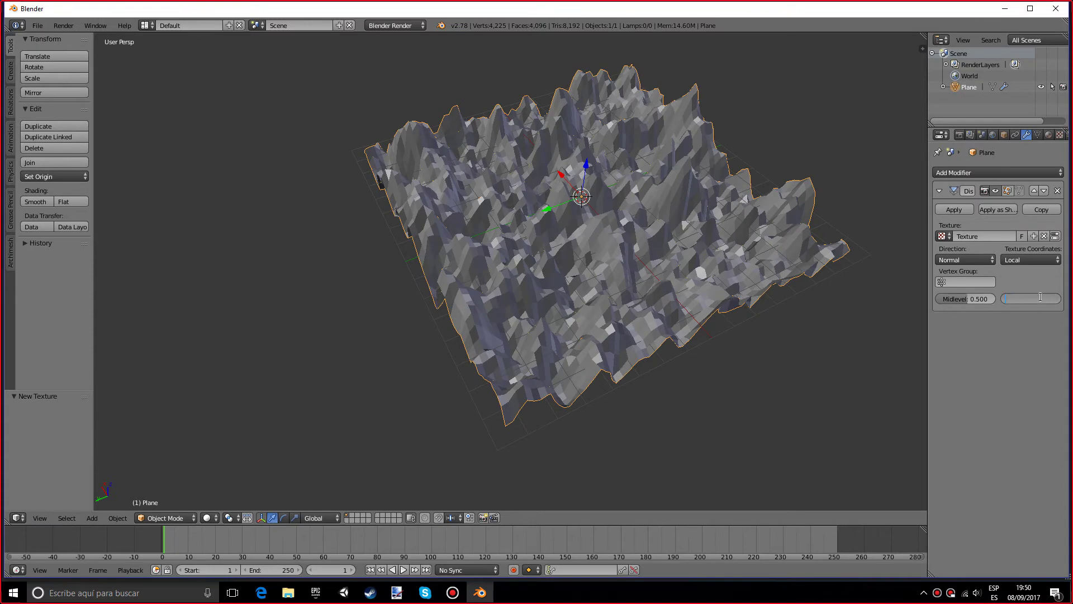
type("-1")
key("Return")
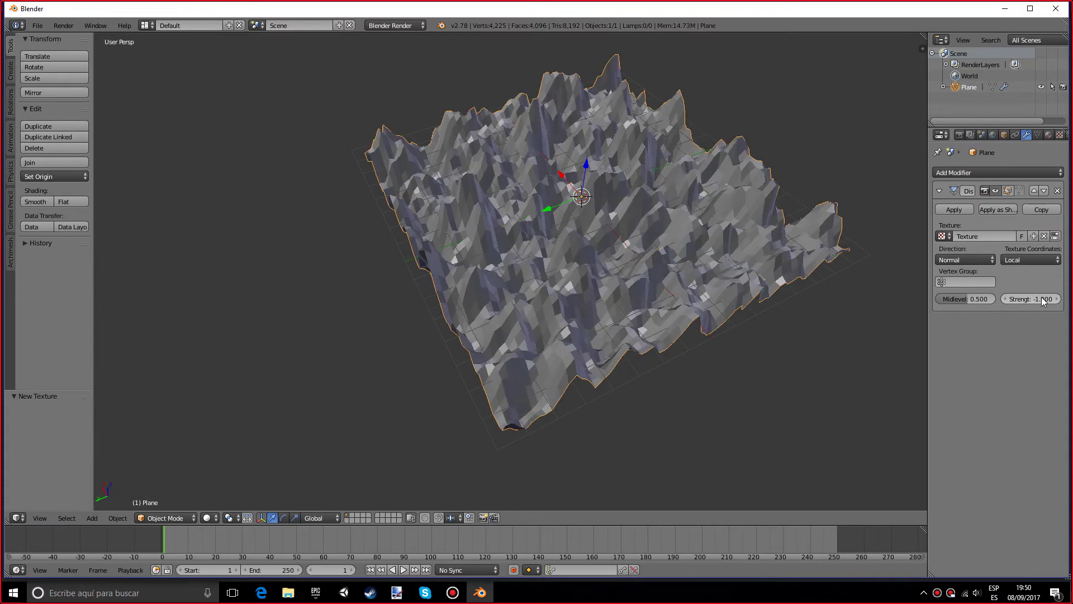
left_click(1041, 297)
key("BackSpace")
type("0.1")
key("Return")
Step: Raise the Displace strength to 0.3 and shade the terrain smooth
middle_click_drag(794, 307, 661, 256)
middle_click_drag(435, 204, 619, 307)
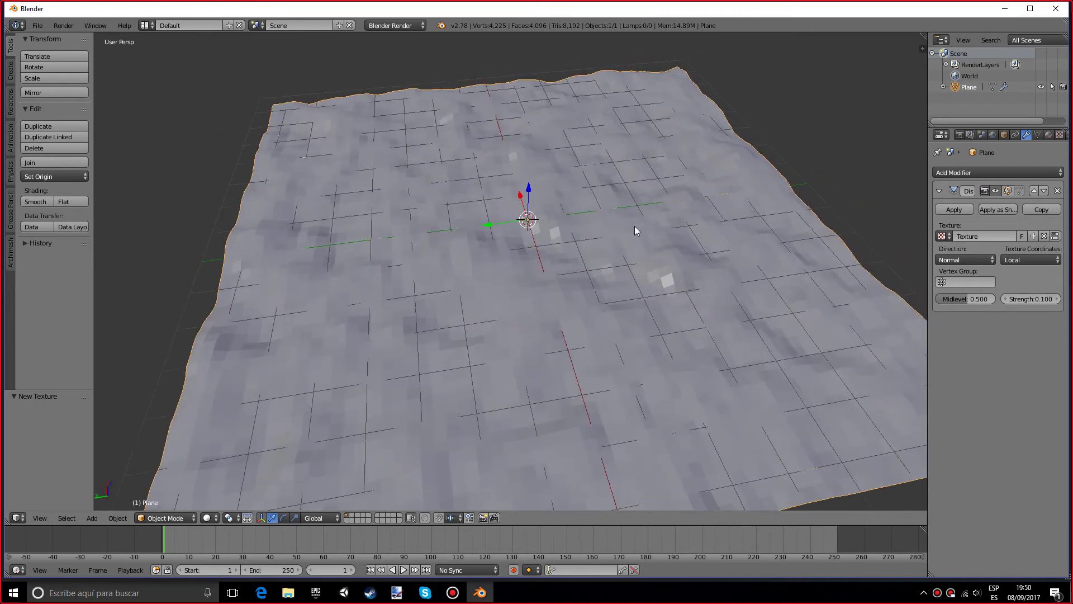
left_click(1058, 300)
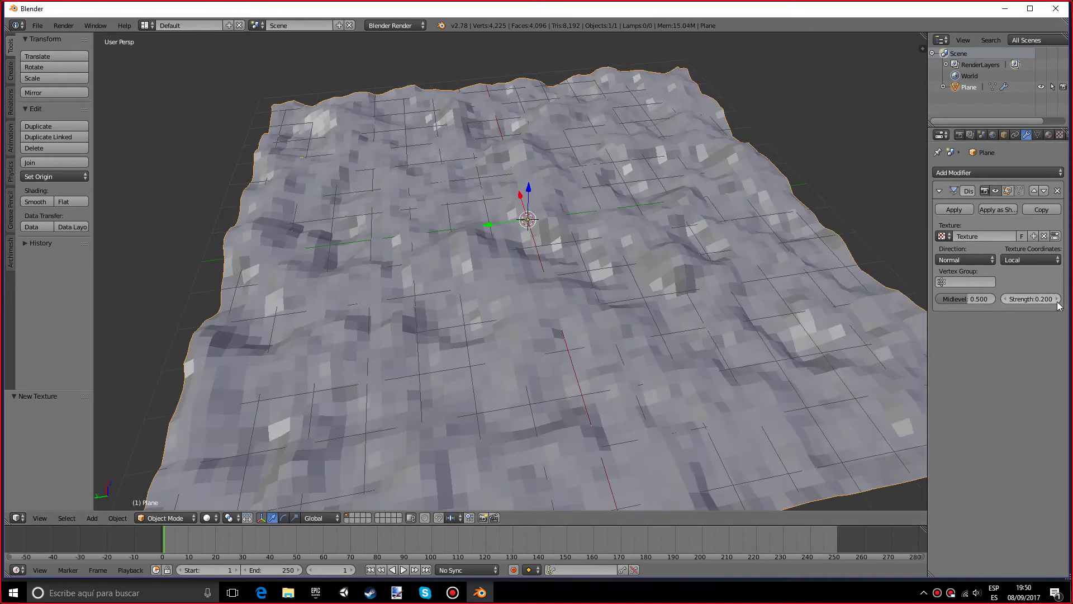
left_click(1058, 300)
middle_click_drag(717, 330, 667, 298)
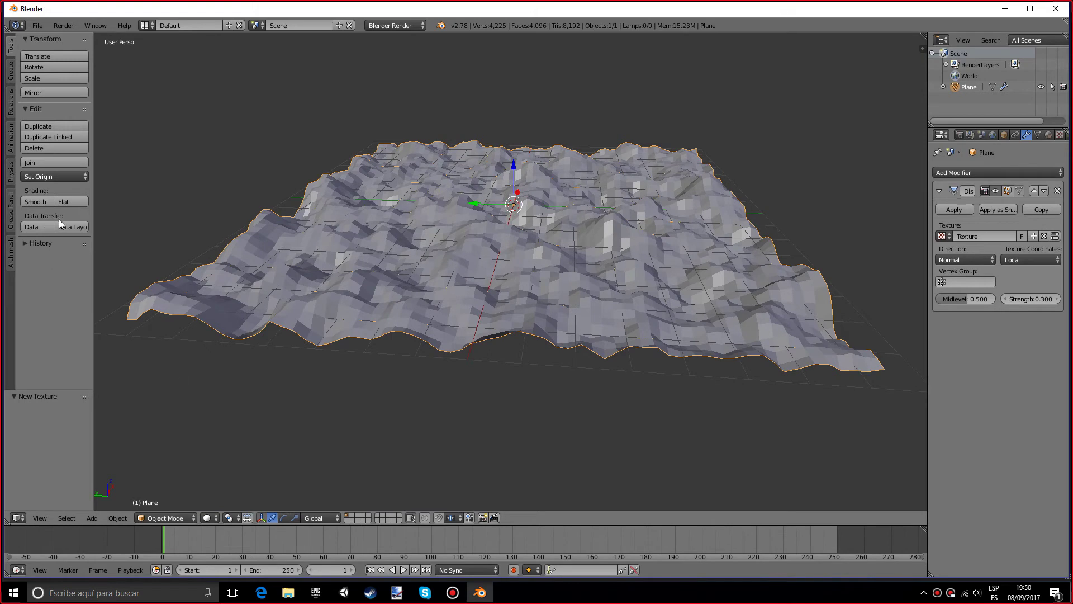
left_click(42, 206)
middle_click_drag(281, 186, 283, 212)
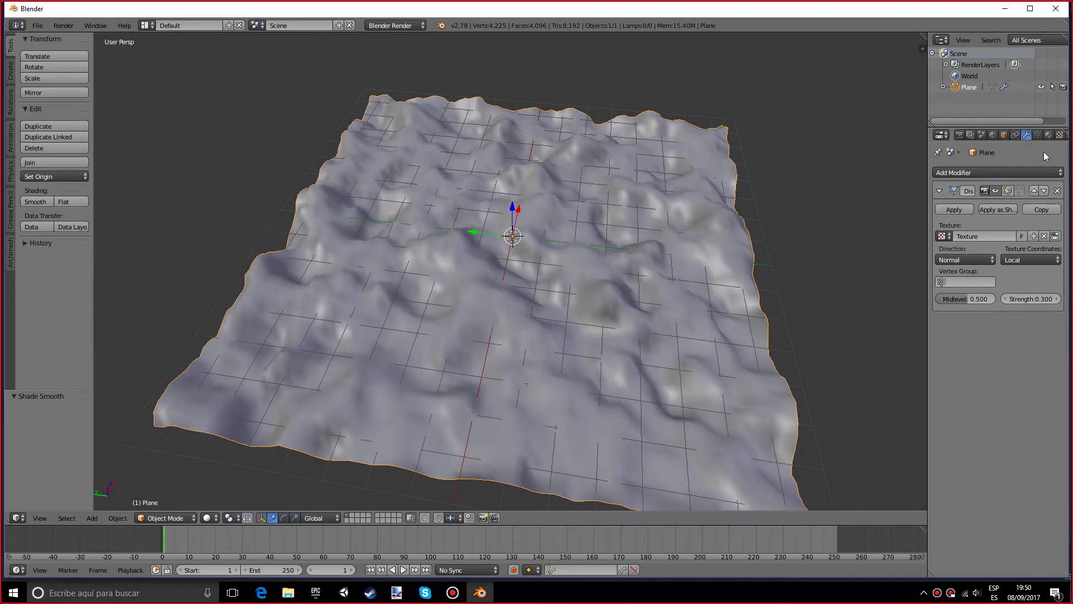
Step: Change the displacement texture type from Clouds to Distorted Noise
left_click(1059, 134)
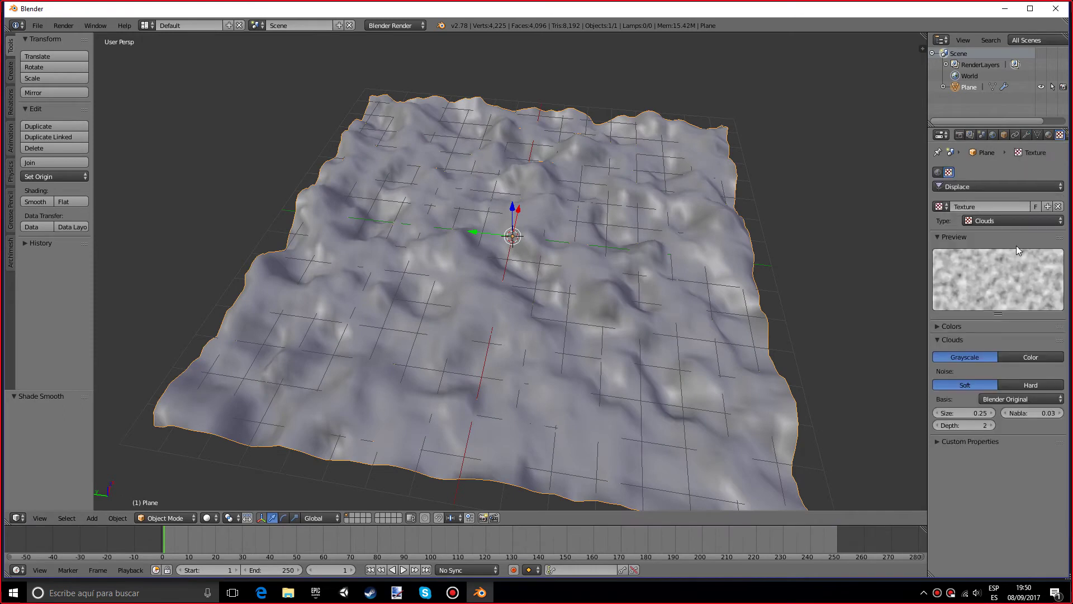
left_click(1005, 220)
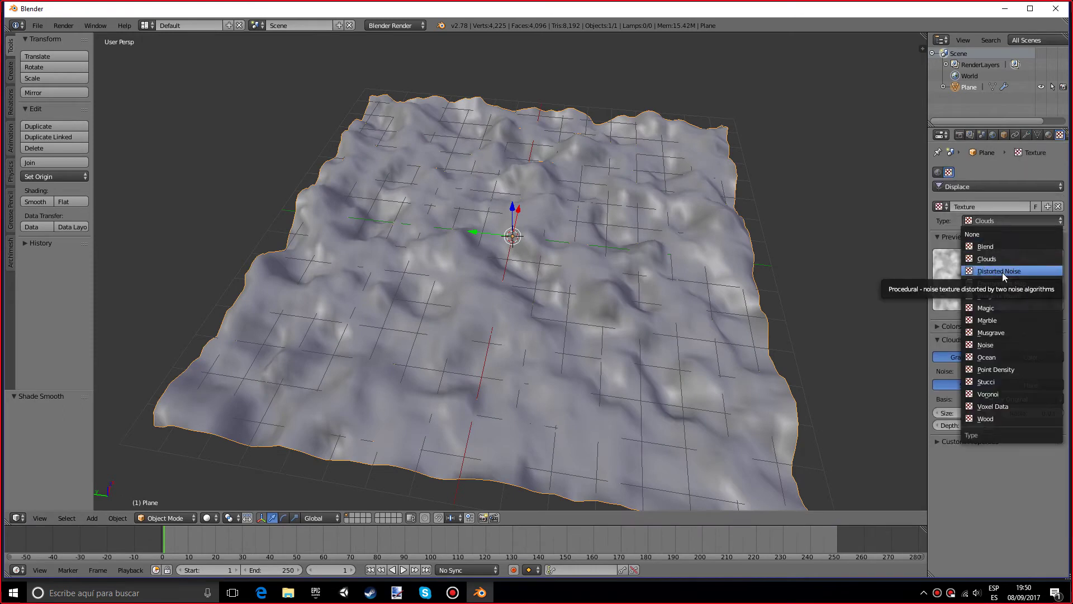
left_click(1002, 273)
middle_click_drag(719, 266, 699, 322)
Step: Set Noise Distortion to Voronoi F1, then switch it to Cell Noise
left_click(1018, 358)
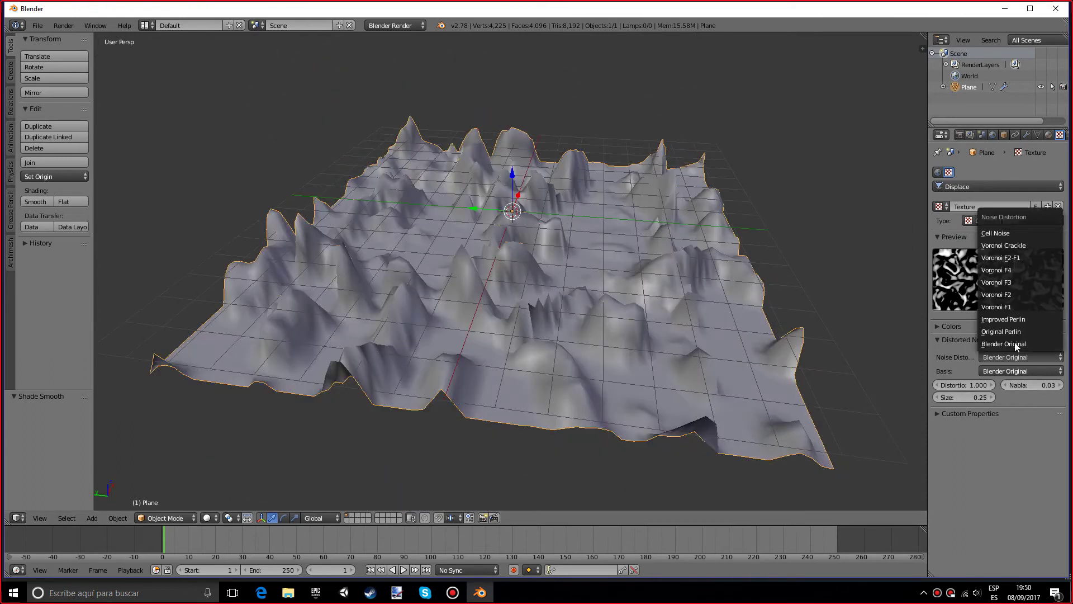
left_click(998, 307)
left_click(1017, 357)
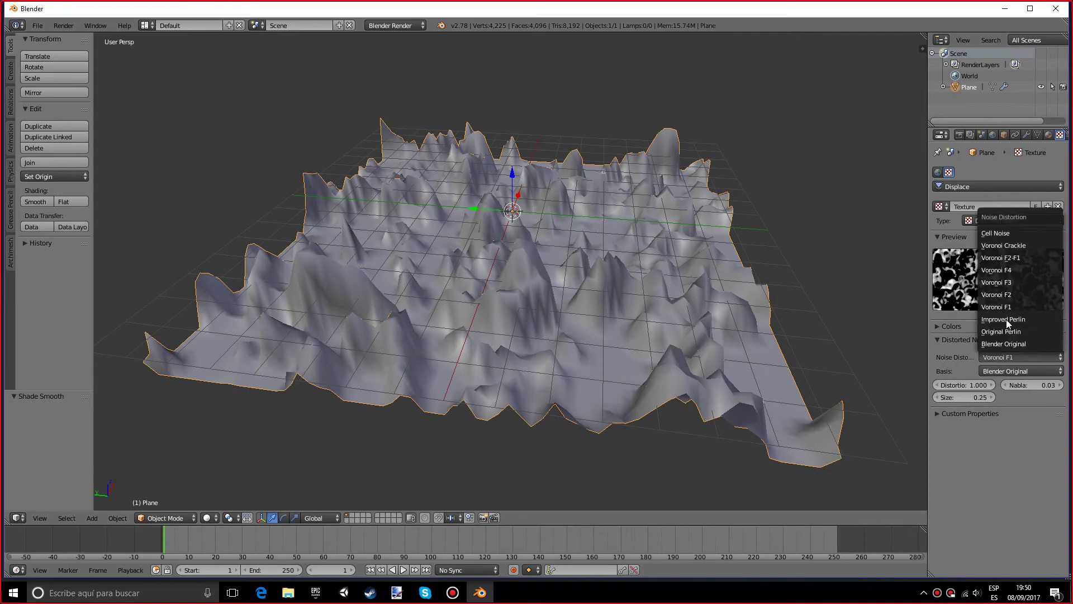
left_click(999, 234)
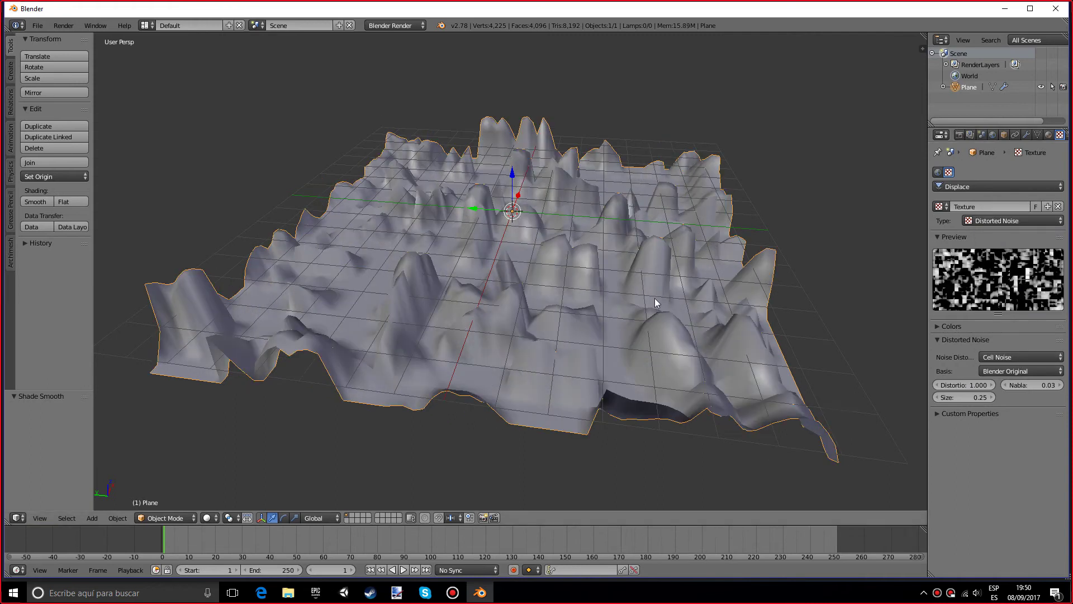
middle_click_drag(656, 300, 556, 341)
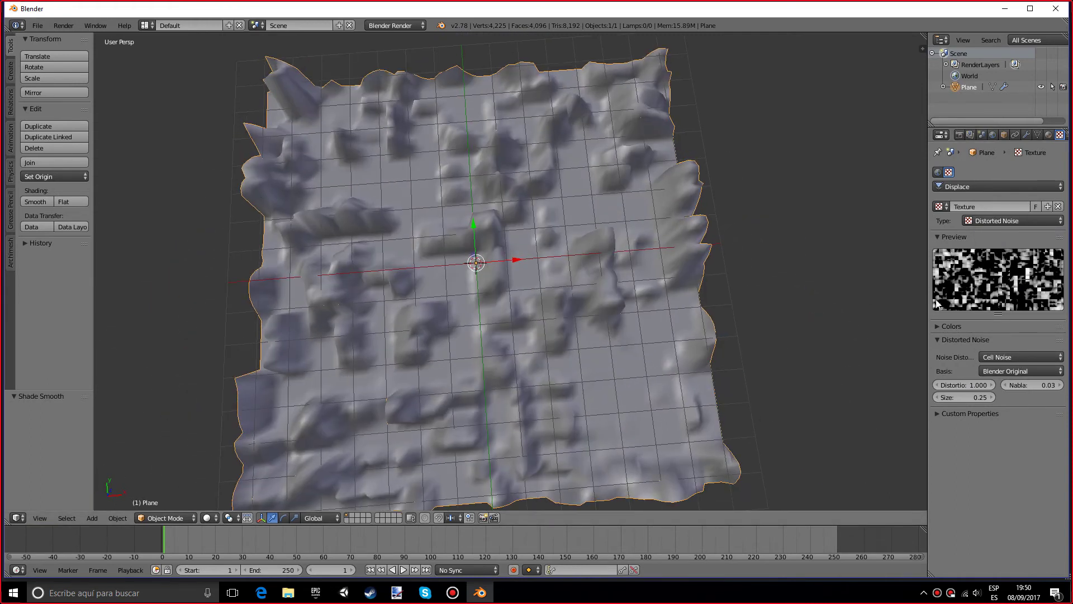
left_click(984, 221)
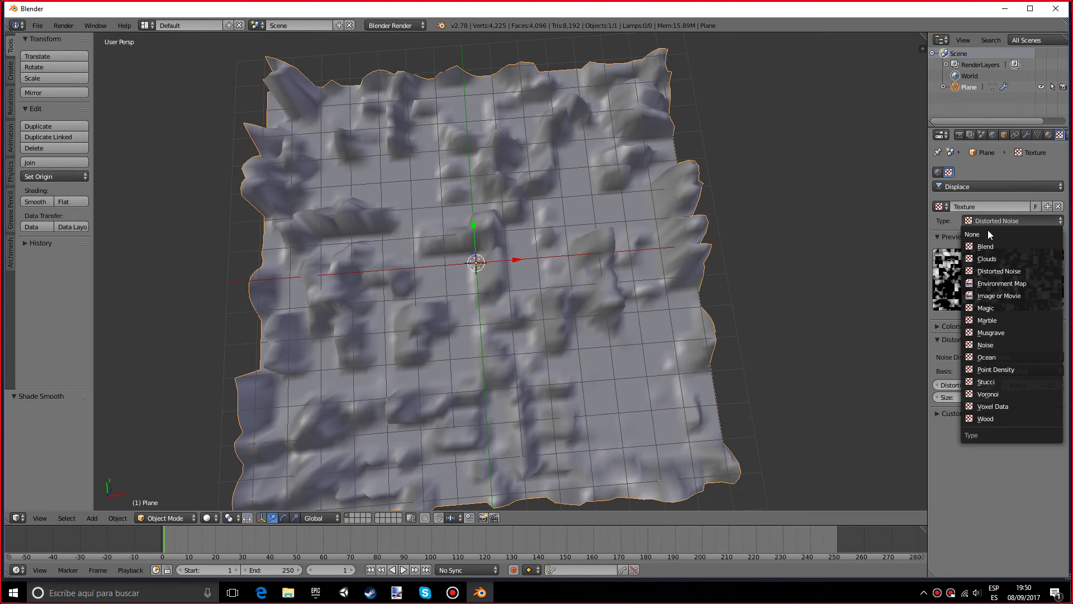
Step: Try Magic and Marble as the texture type, ending on Musgrave with Cell Noise basis
left_click(1015, 306)
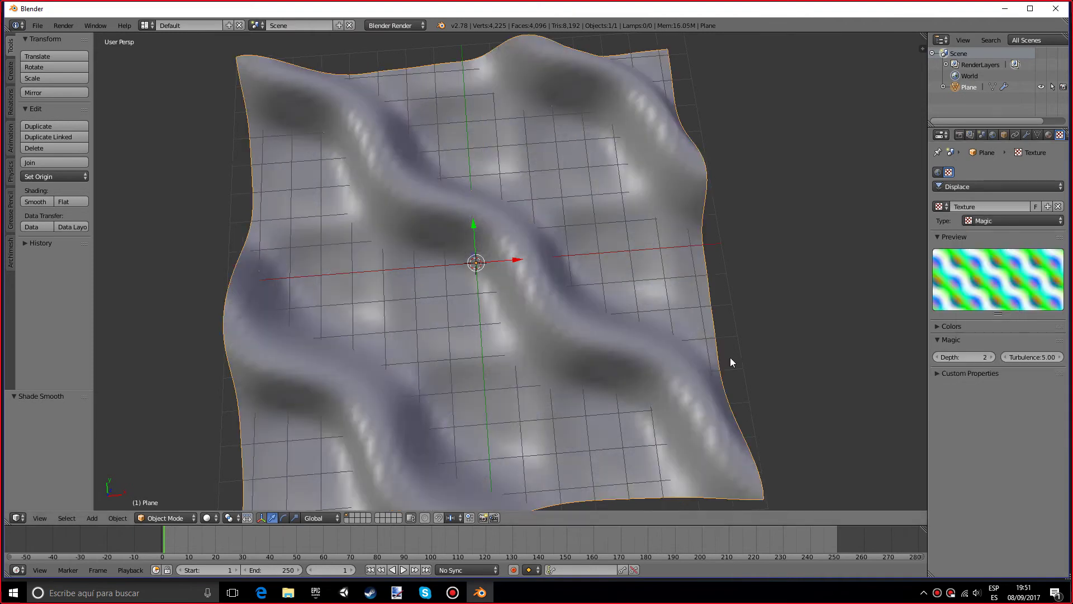
middle_click_drag(730, 357, 582, 346)
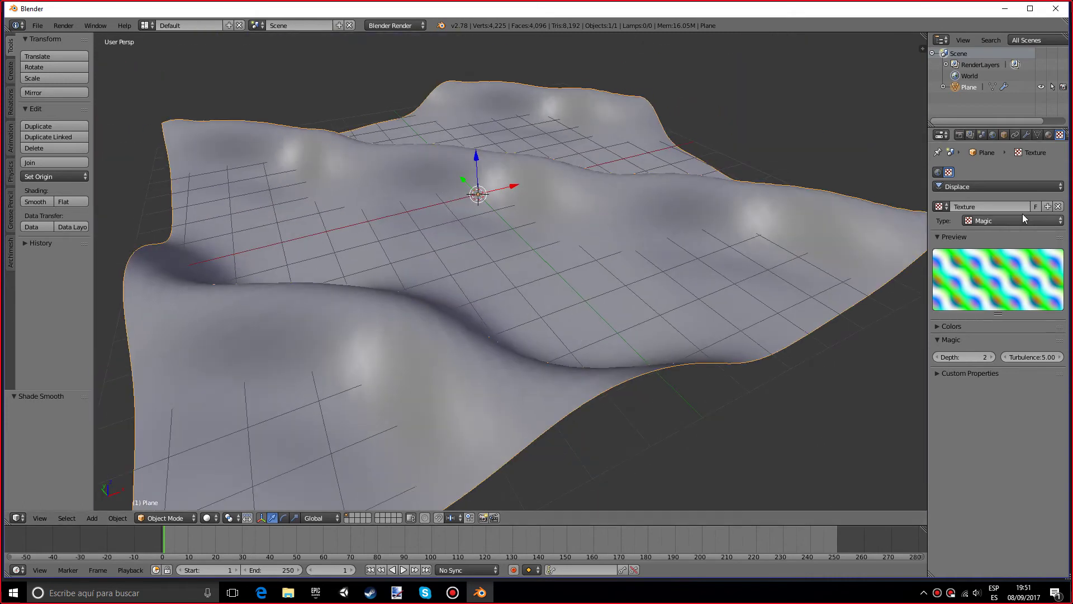
left_click(1013, 220)
left_click(1008, 319)
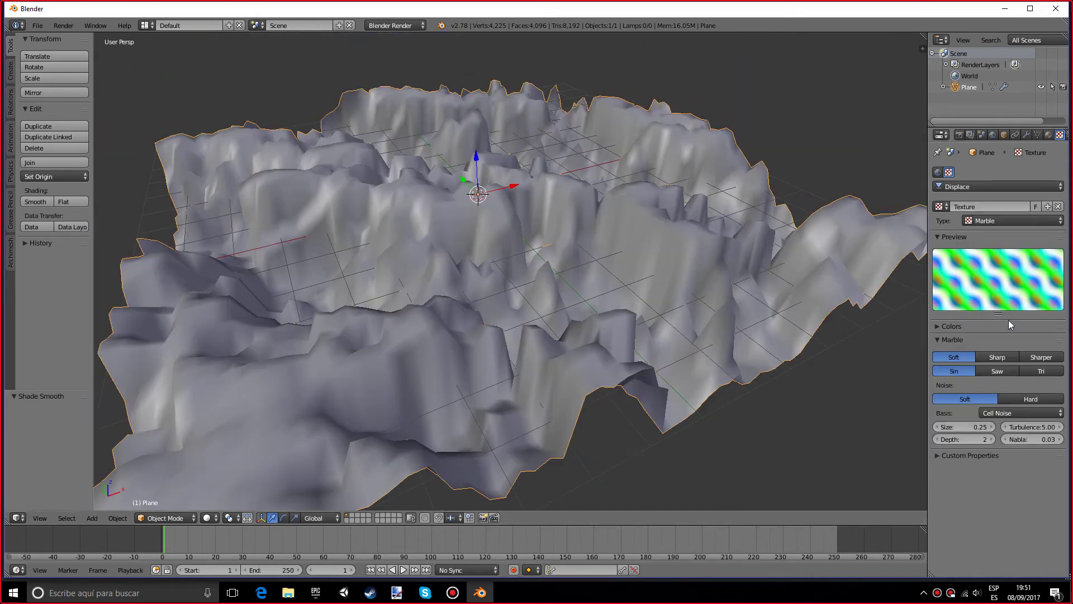
middle_click_drag(742, 296, 669, 305)
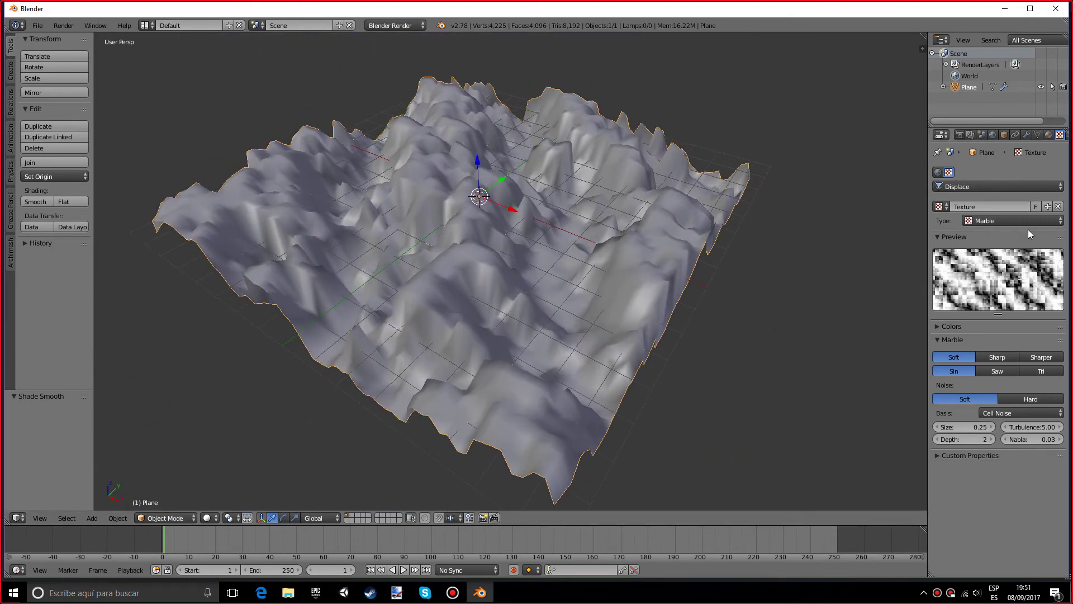
left_click(1019, 220)
left_click(1009, 332)
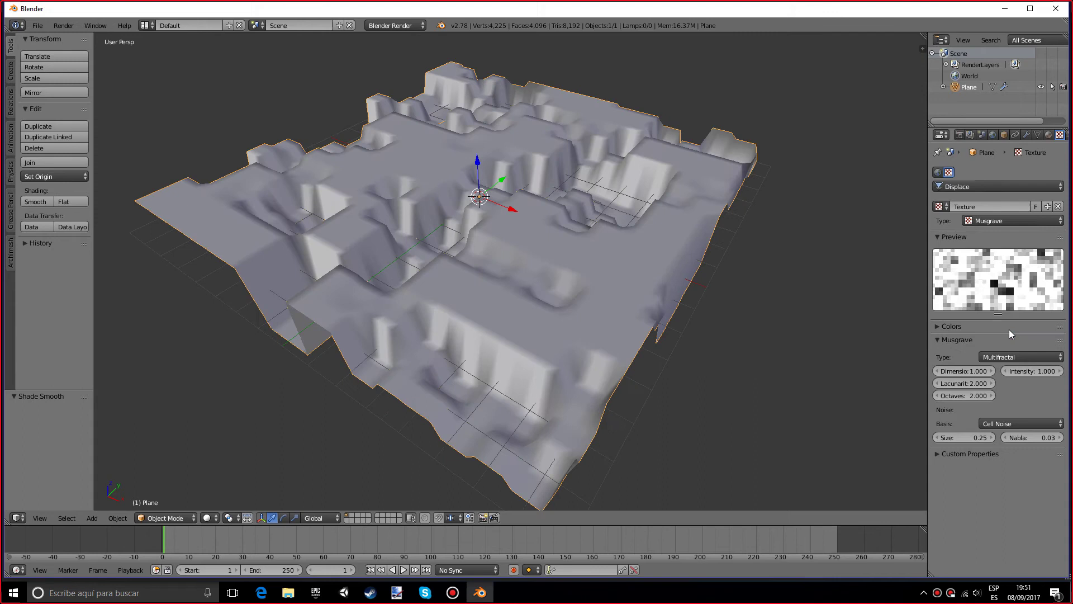
middle_click_drag(827, 280, 802, 291)
scroll(659, 334, "down", 3)
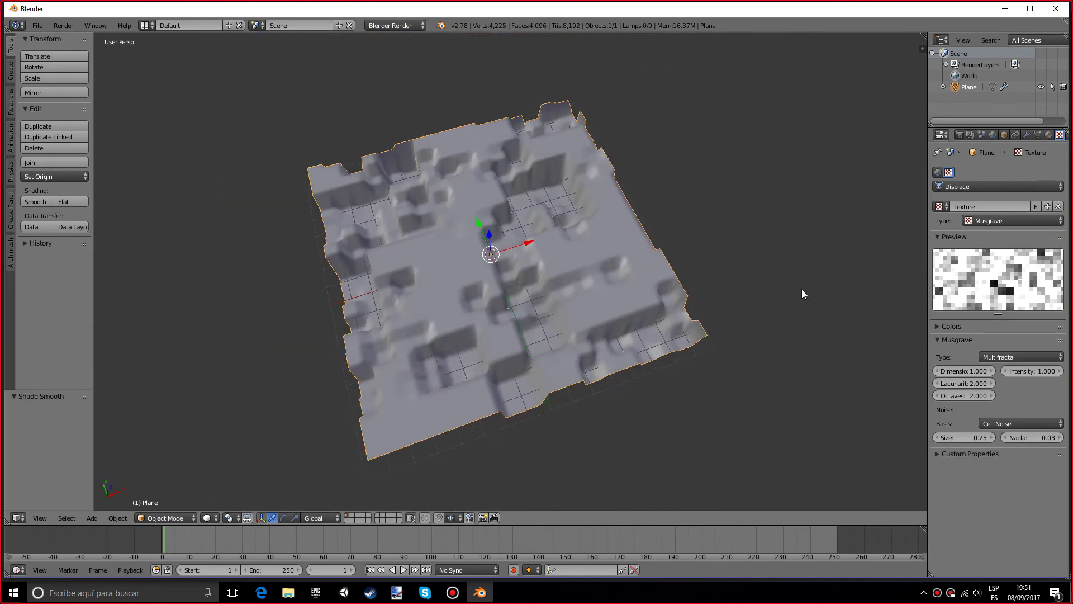
left_click(1036, 222)
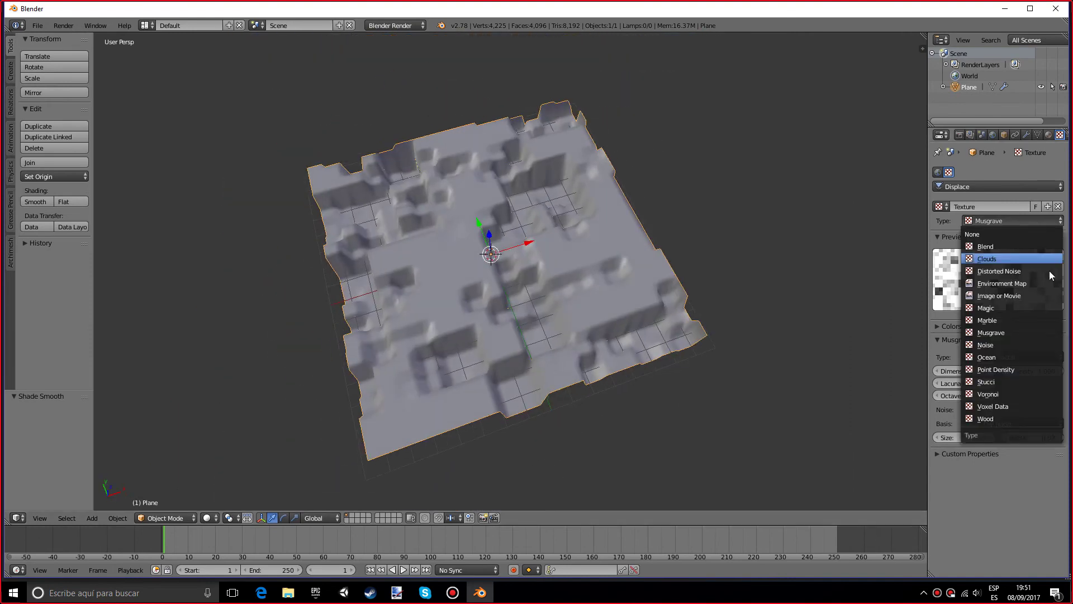
Step: Try Noise and then Stucci as the displacement texture, orbiting to inspect each
left_click(1011, 345)
middle_click_drag(687, 241, 699, 298)
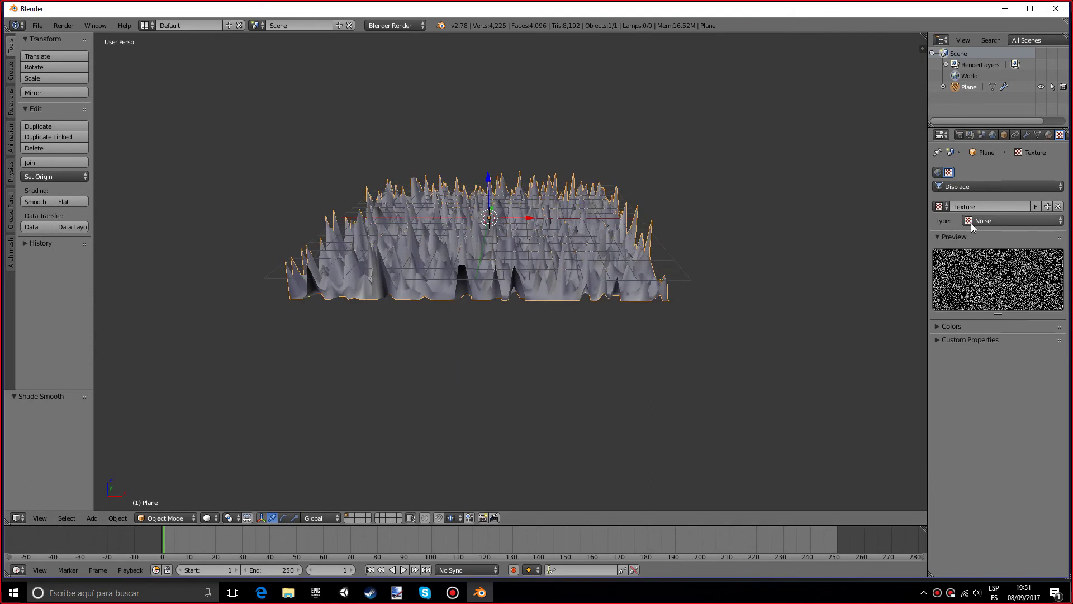
left_click(972, 223)
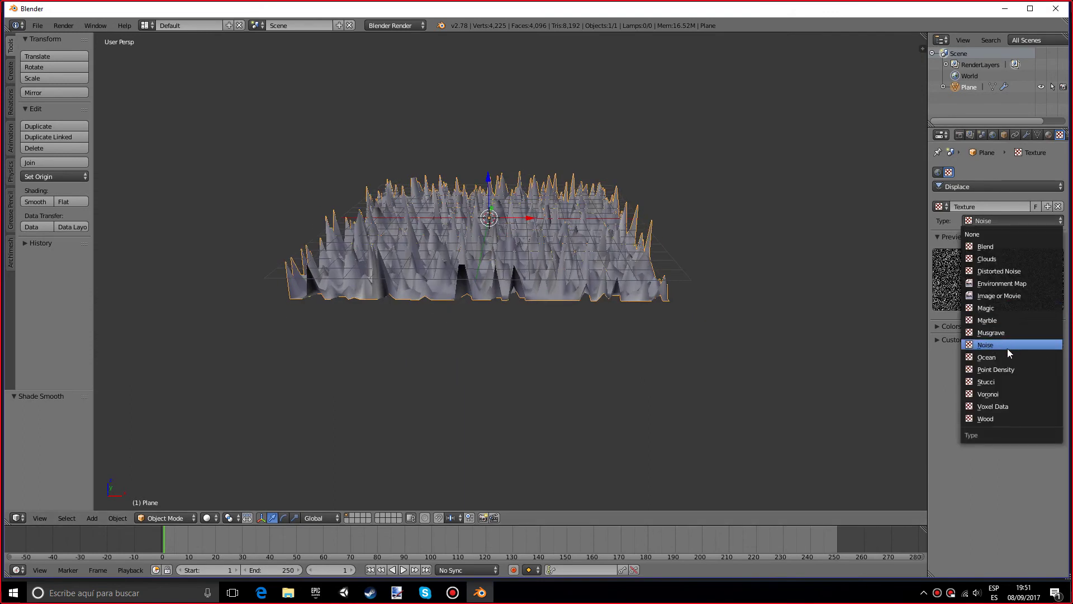
left_click(1009, 383)
middle_click_drag(647, 268, 824, 323)
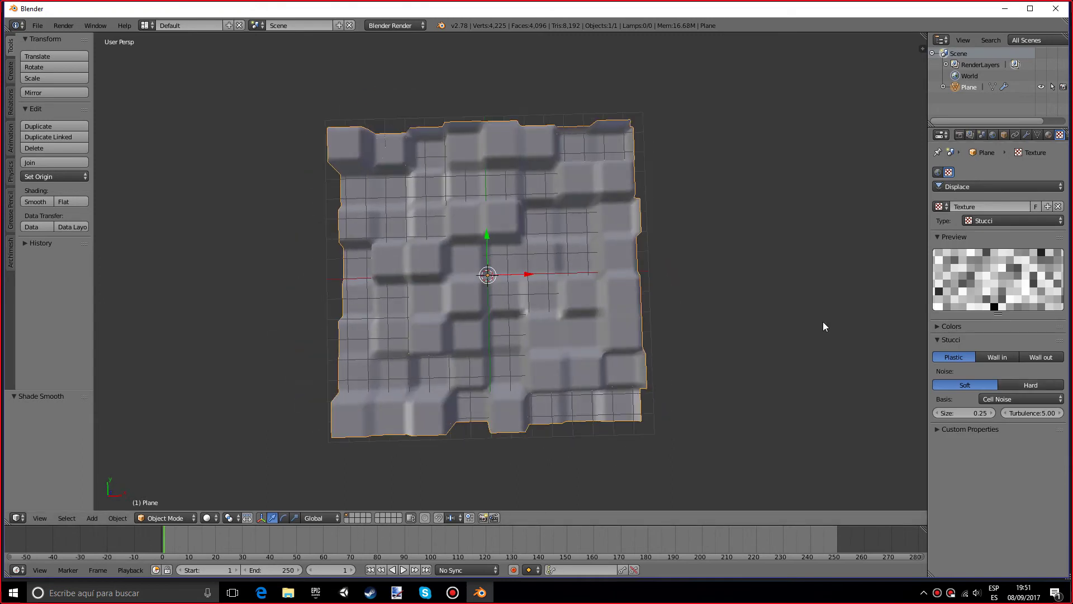
middle_click_drag(642, 382, 626, 328)
left_click(1039, 219)
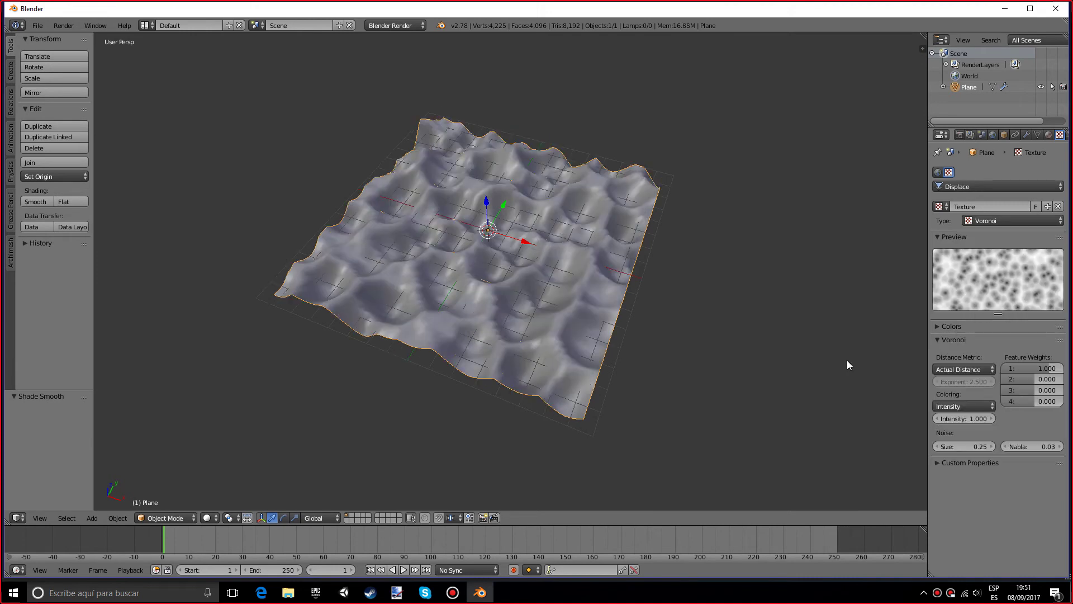
middle_click_drag(847, 360, 1033, 300)
scroll(719, 357, "up", 3)
scroll(719, 364, "down", 3)
Step: Try Wood, then set the texture to Image or Movie and switch to the height map search in Edge
left_click(1010, 223)
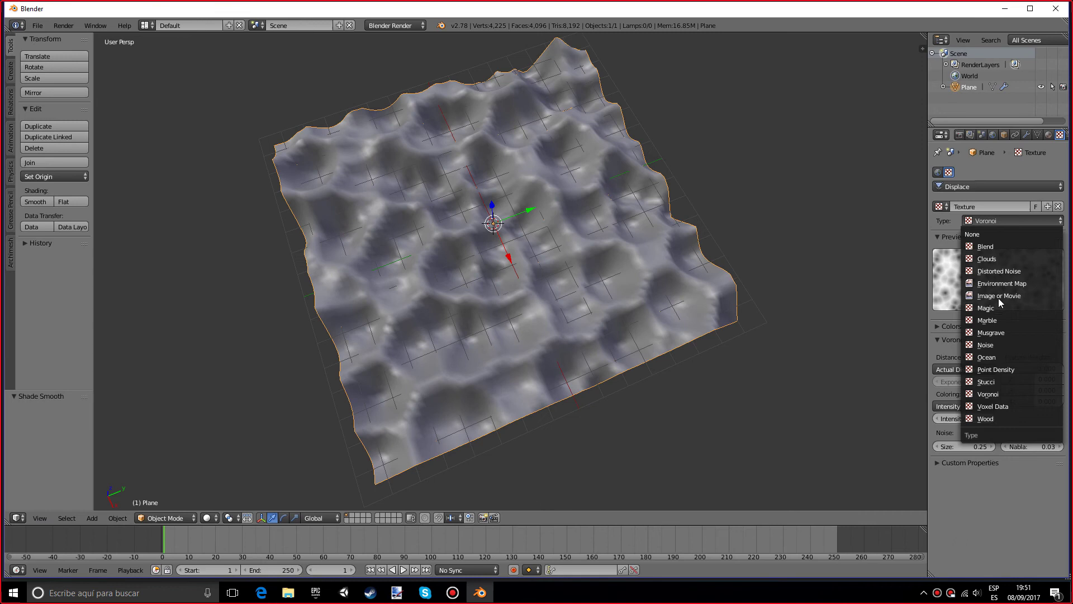
left_click(986, 419)
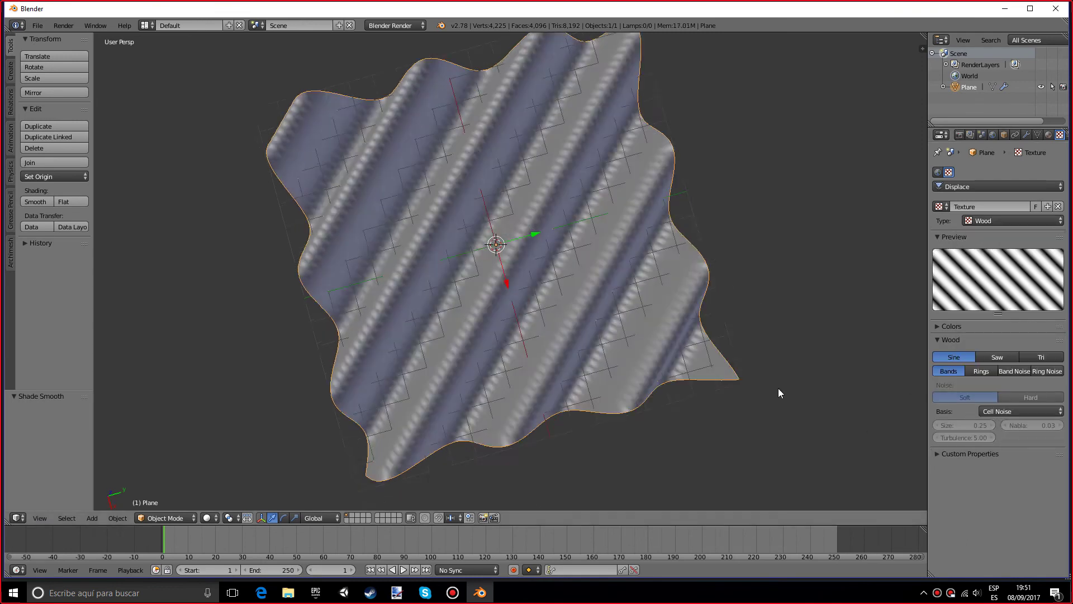
mouse_move(778, 388)
middle_mouse_down()
mouse_move(756, 323)
mouse_move(950, 237)
middle_mouse_up()
left_click(979, 223)
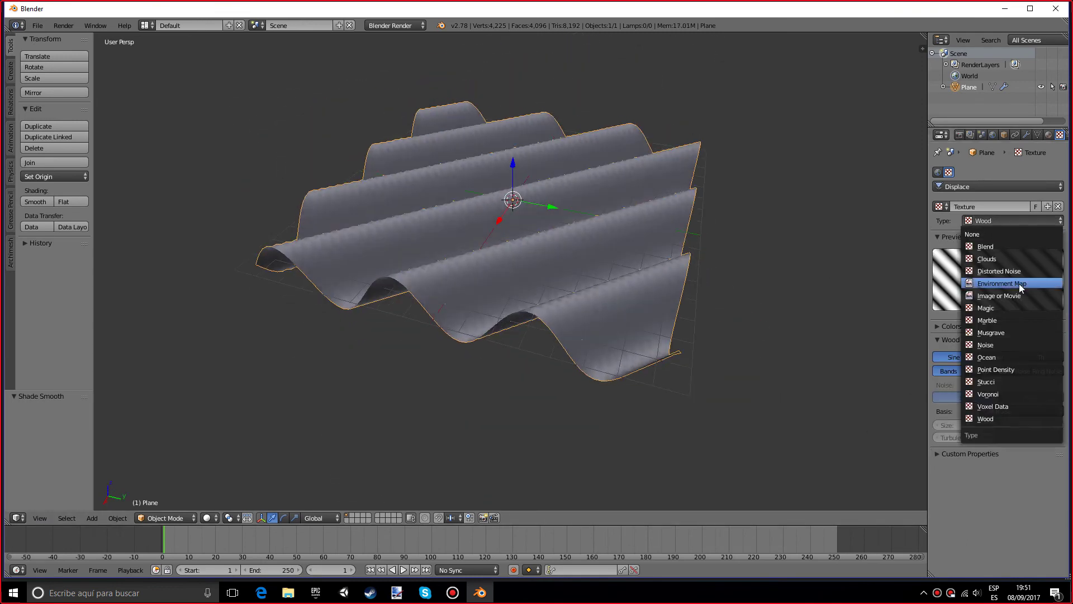
left_click(1010, 294)
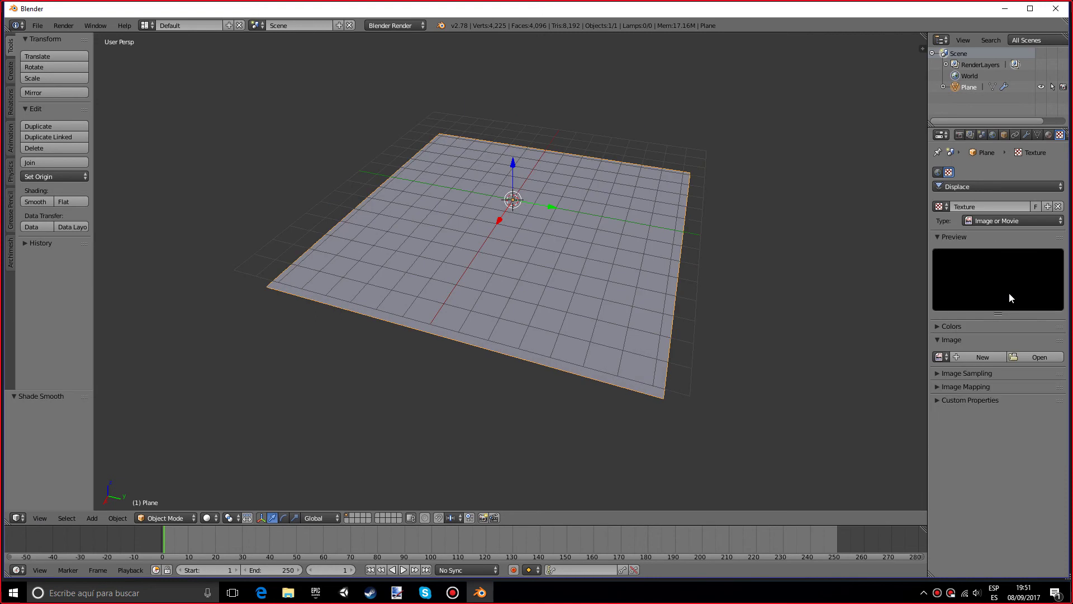
middle_click_drag(587, 380, 598, 327)
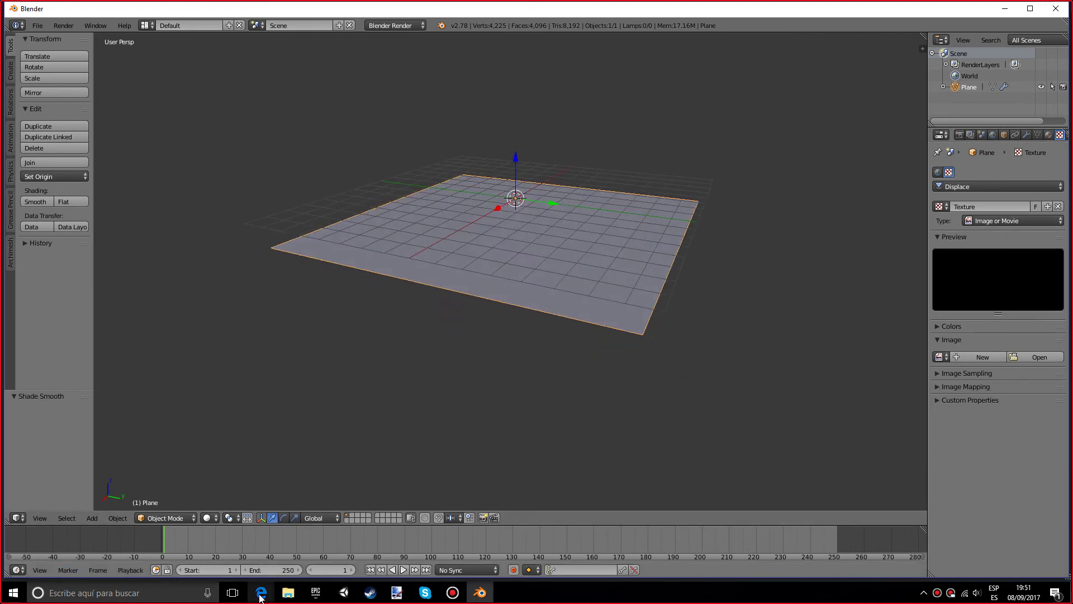
mouse_move(260, 597)
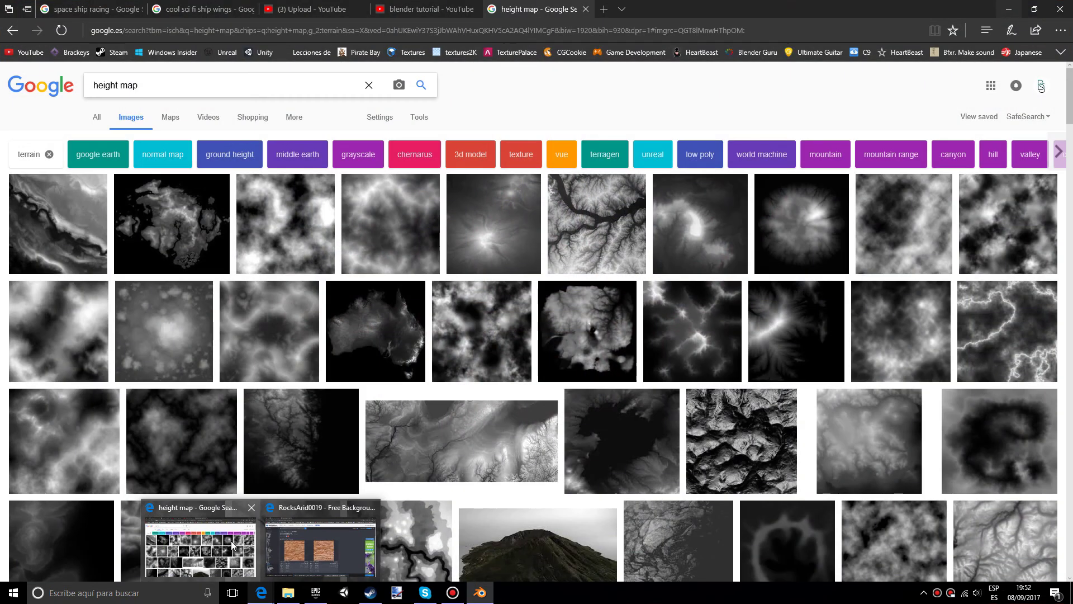
left_click(230, 542)
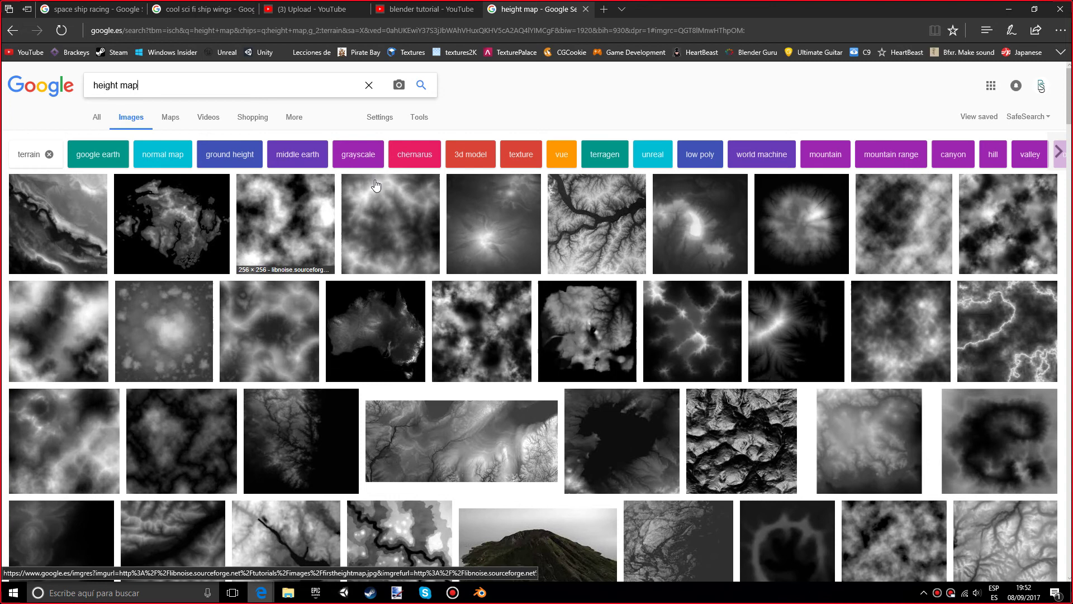
Step: Preview the third 'height map' result, a cloudy libnoise terrain height map
scroll(376, 186, "down", 3)
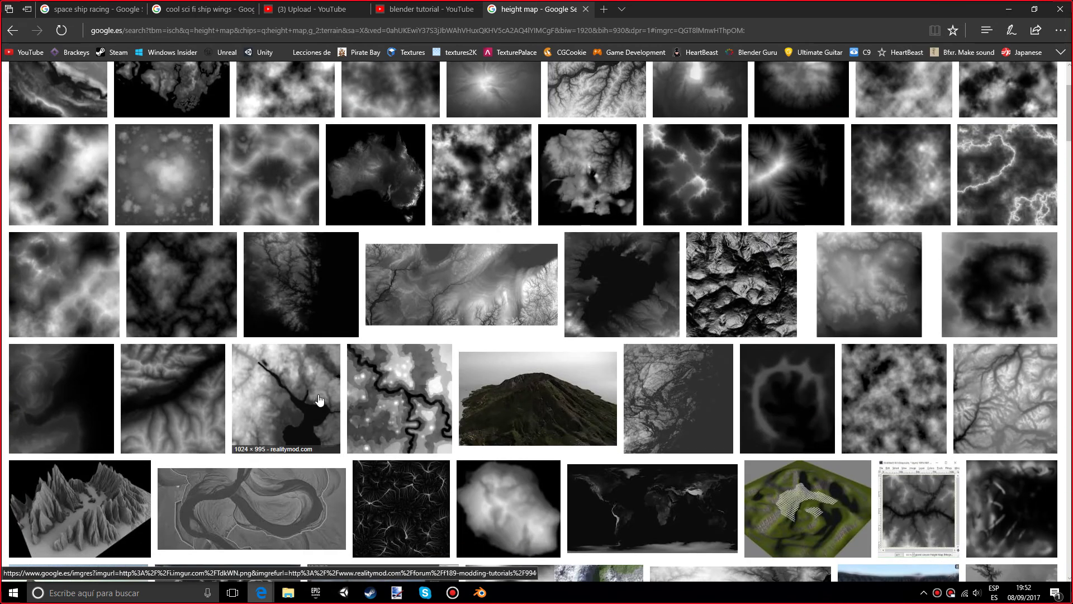
scroll(379, 206, "up", 3)
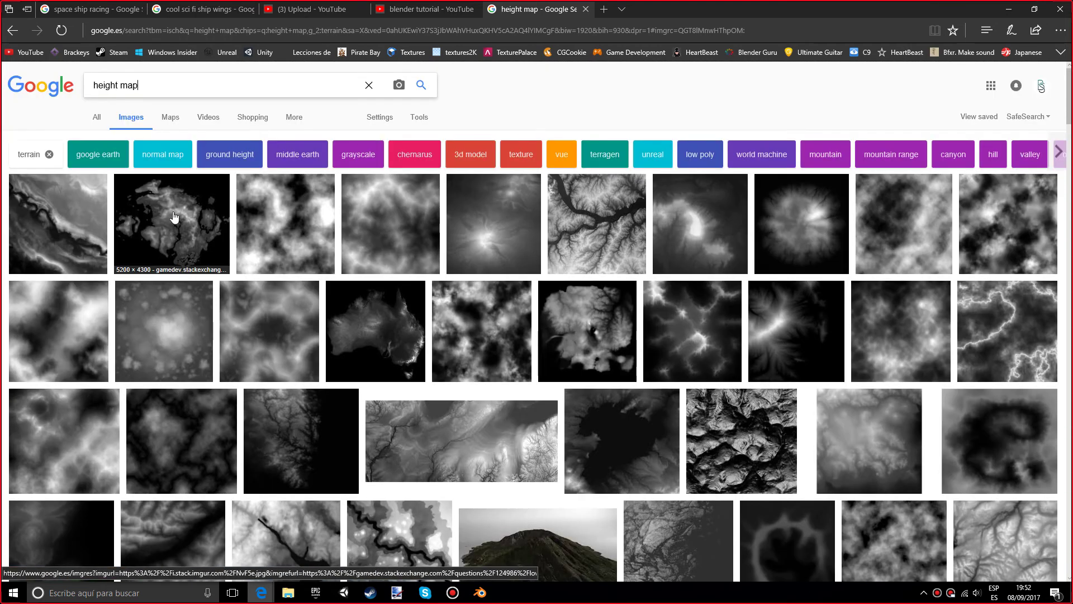
left_click(284, 215)
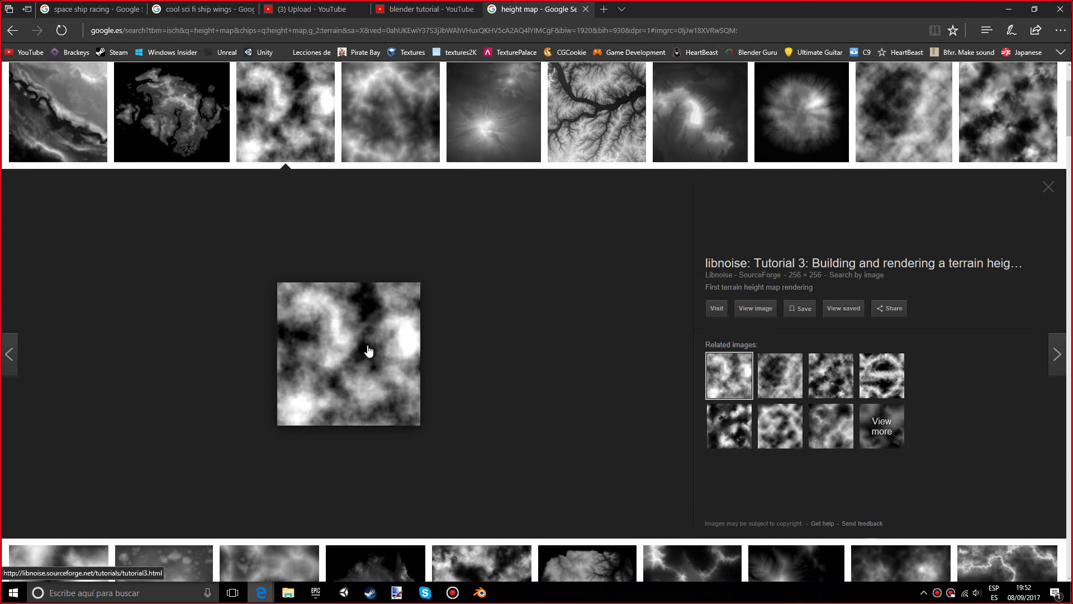
scroll(368, 350, "up", 2)
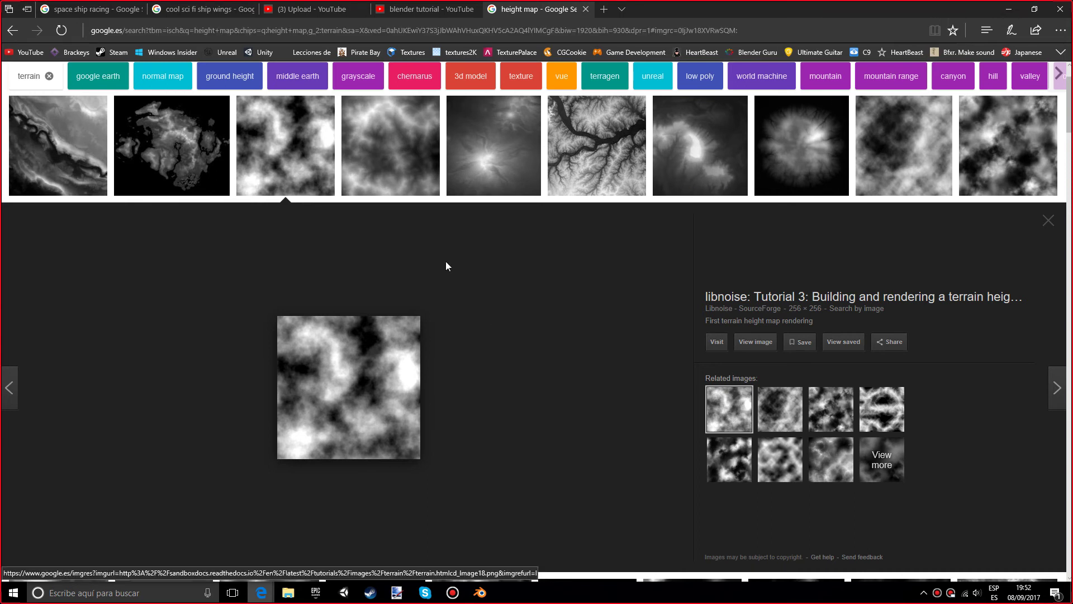
scroll(451, 288, "up", 2)
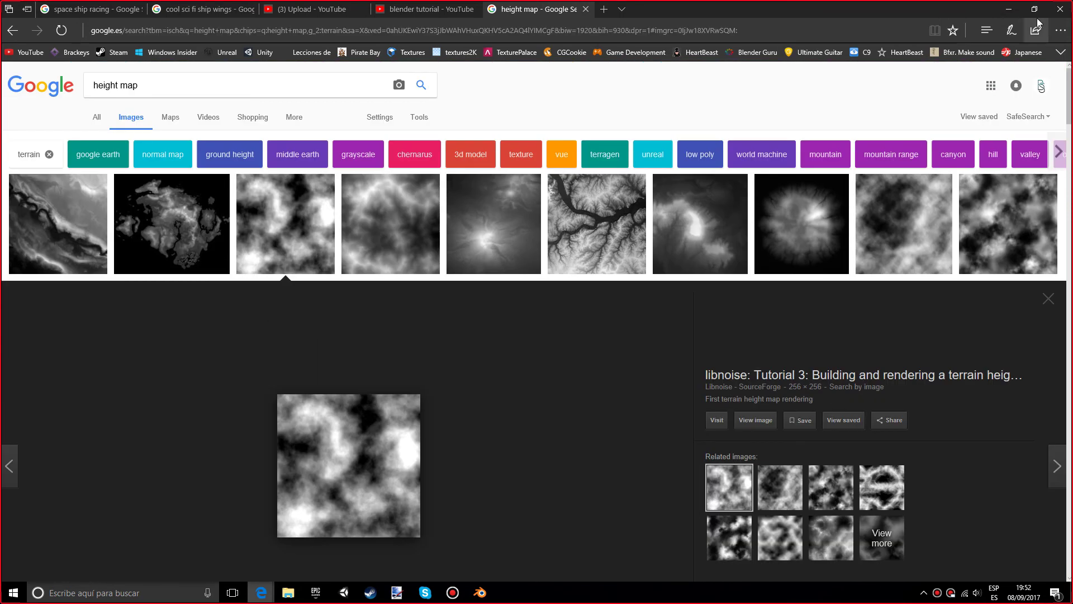
Step: Back in Blender, pick heightmap.png from the Desktop in the texture's image browser
left_click(1010, 9)
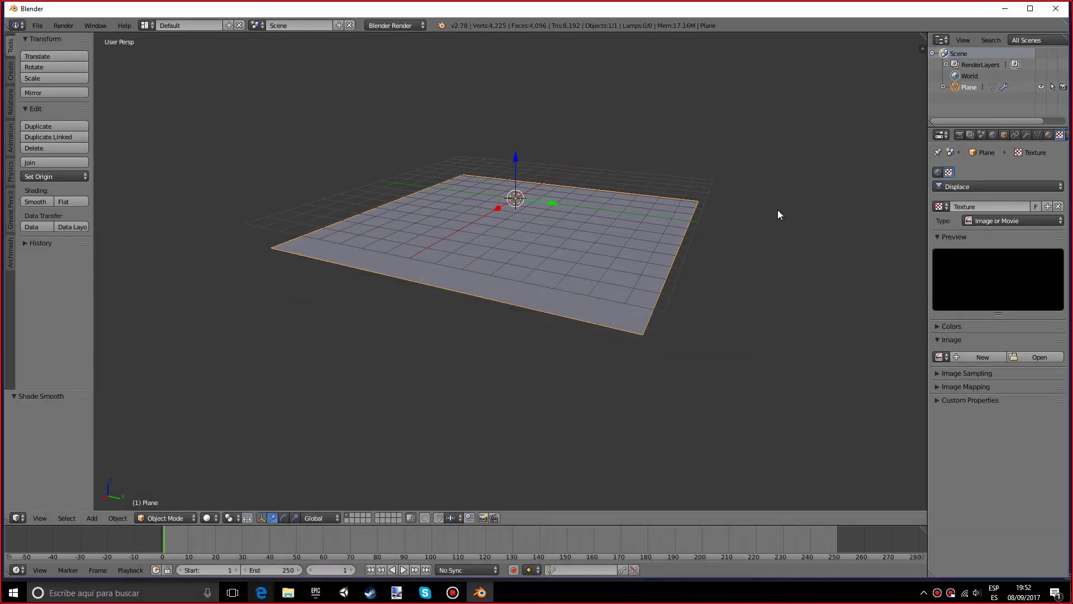
middle_click_drag(877, 300, 839, 321)
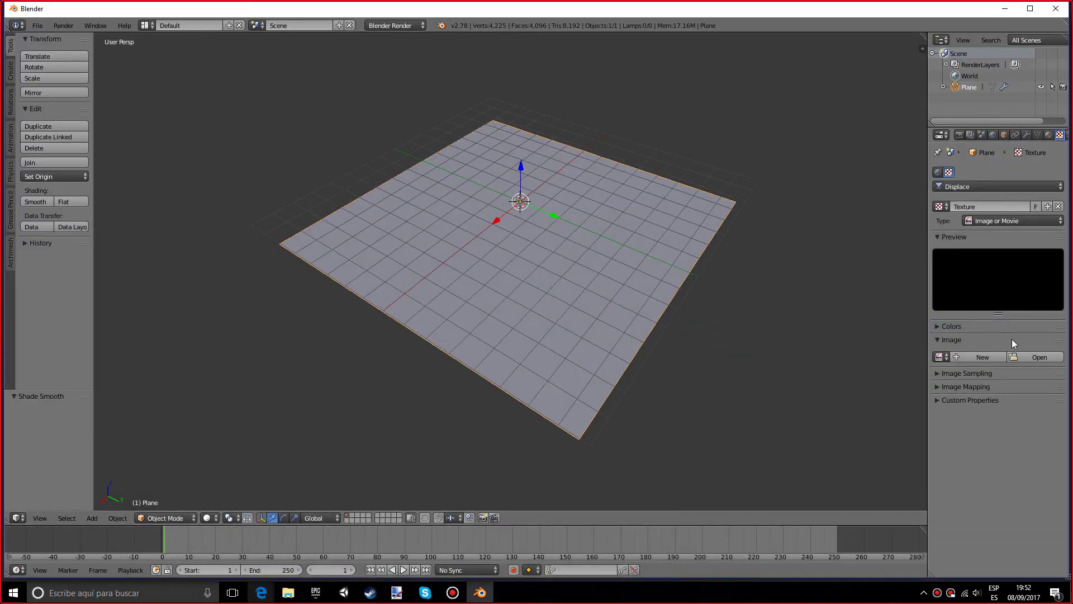
left_click(1032, 354)
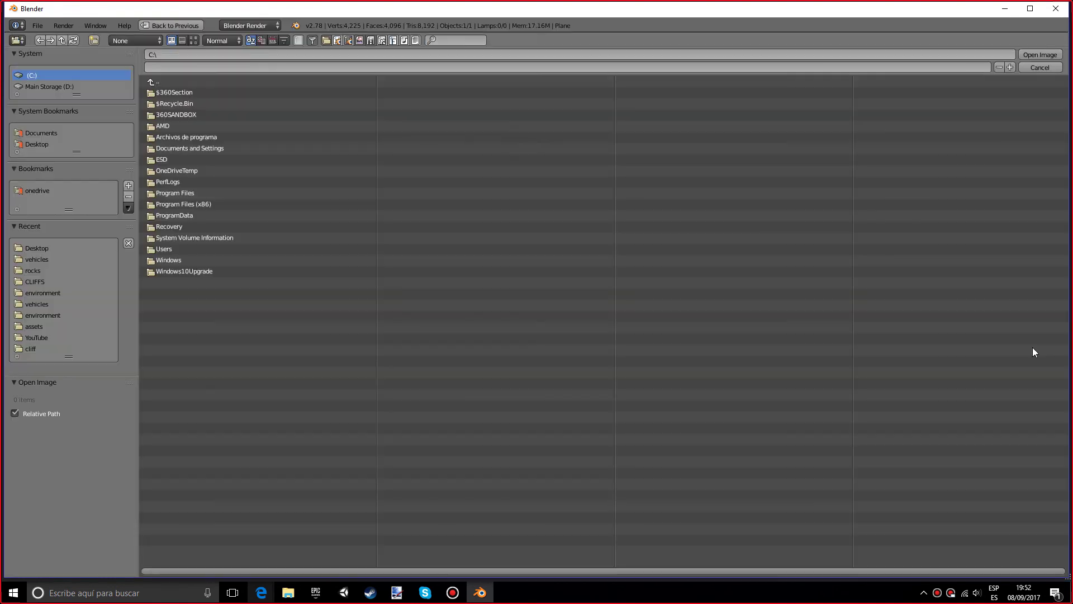
left_click(31, 145)
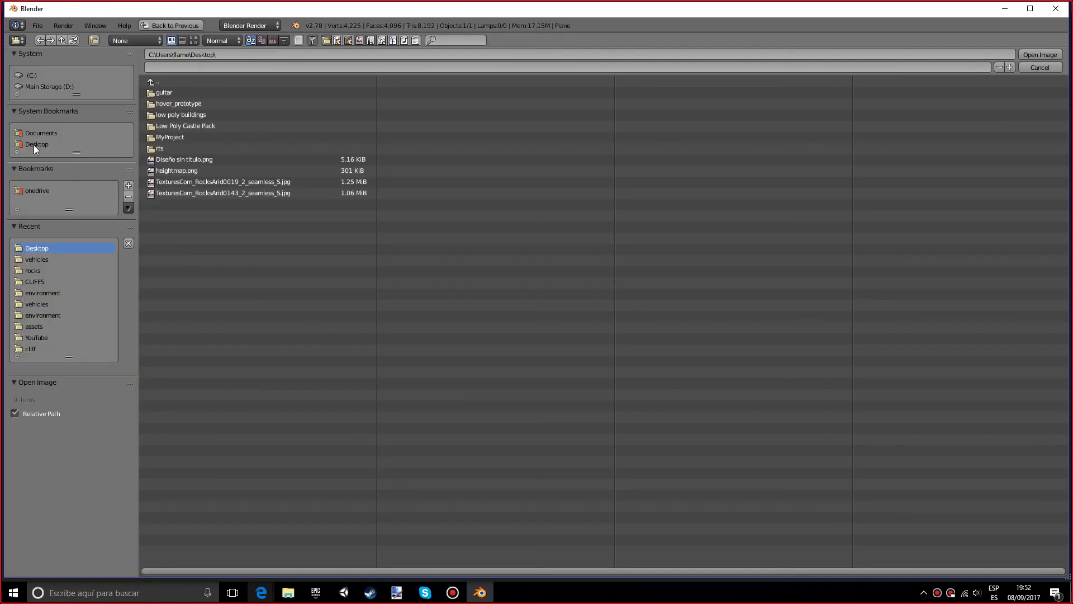
left_click(195, 169)
left_click(194, 41)
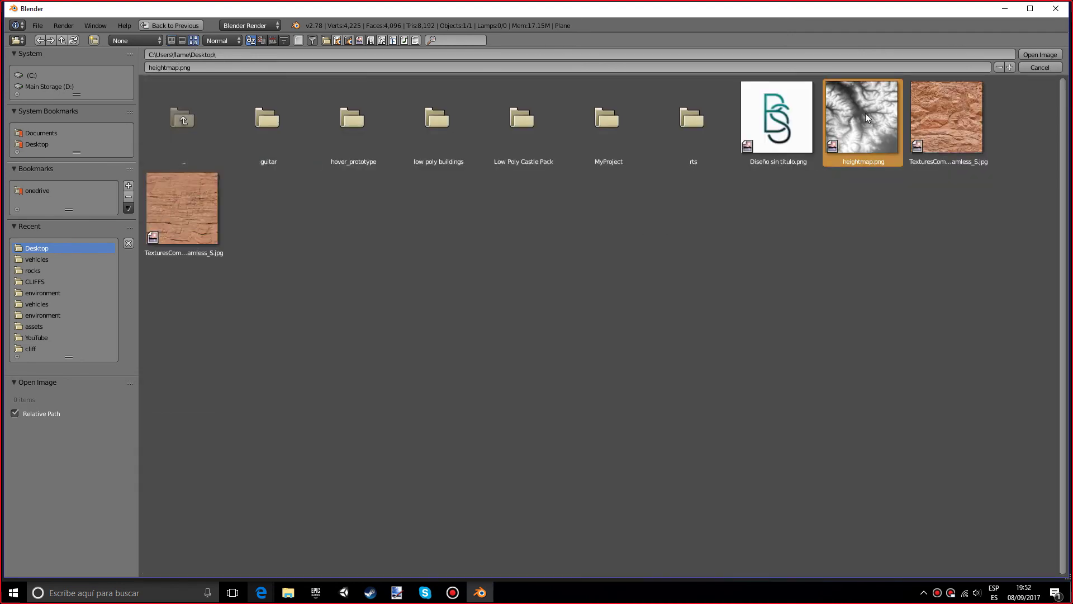
Step: Load heightmap.png as the Displace modifier's image and view the displaced terrain
left_click(1040, 56)
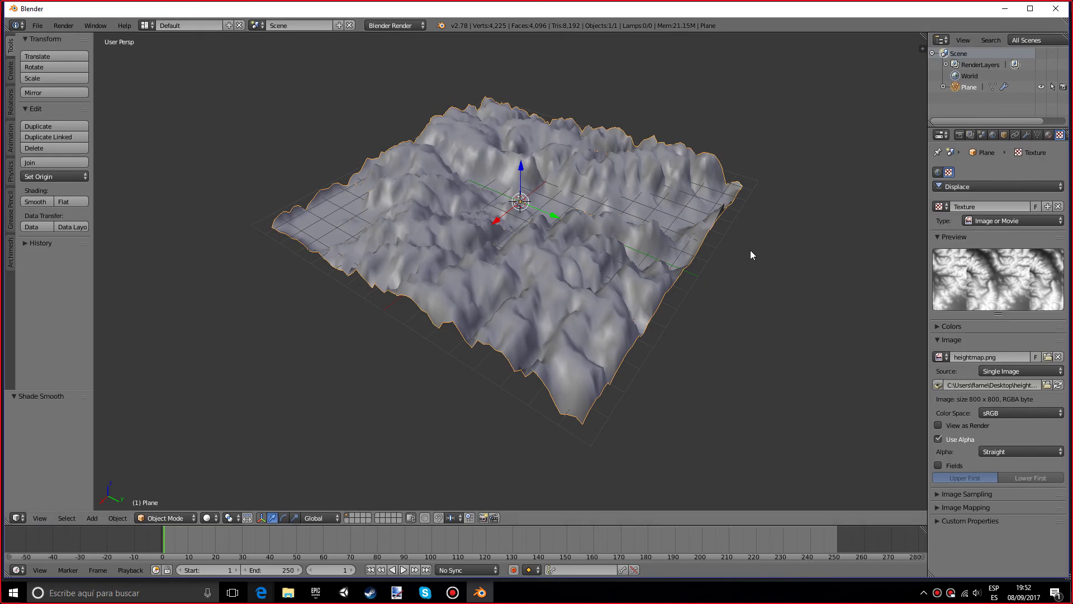
middle_click_drag(751, 255, 783, 259)
scroll(784, 259, "up", 2)
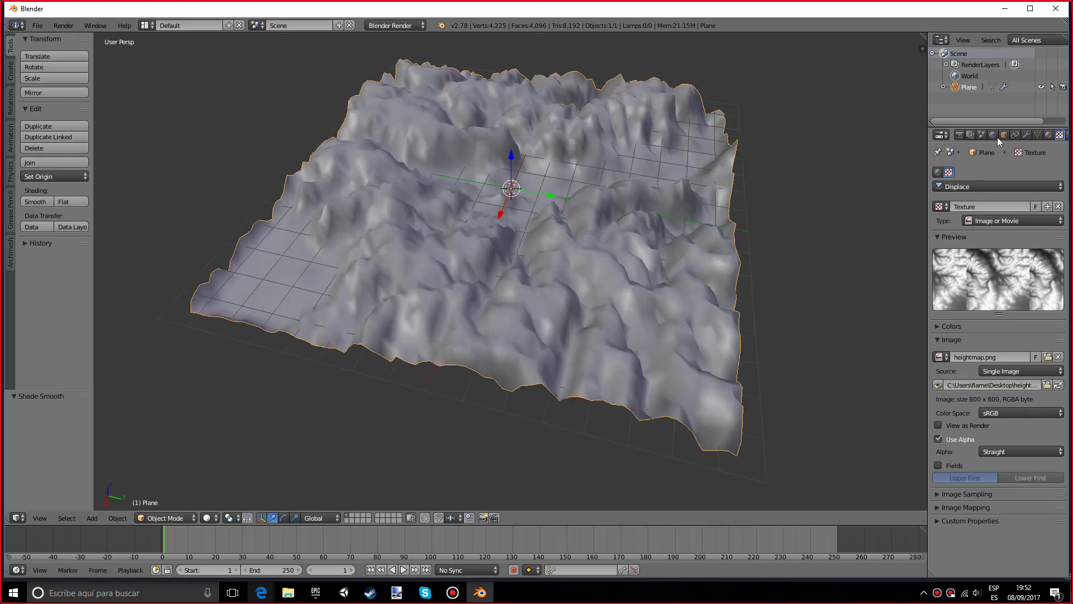
Step: Raise the Displace modifier's Strength from 0.300 to 0.600
left_click(1026, 135)
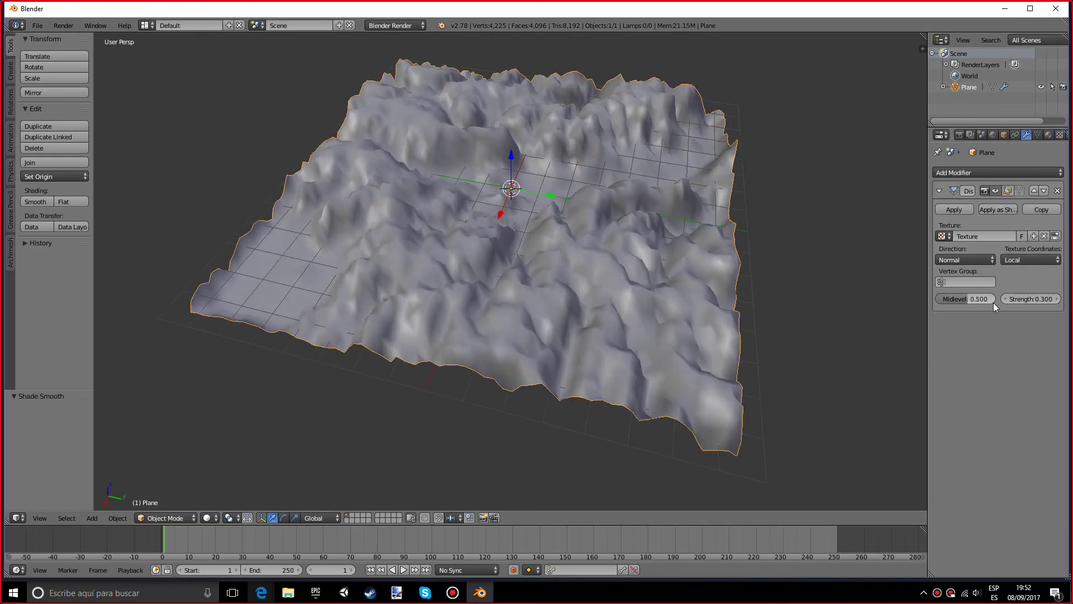
left_click_drag(1031, 298, 1062, 299)
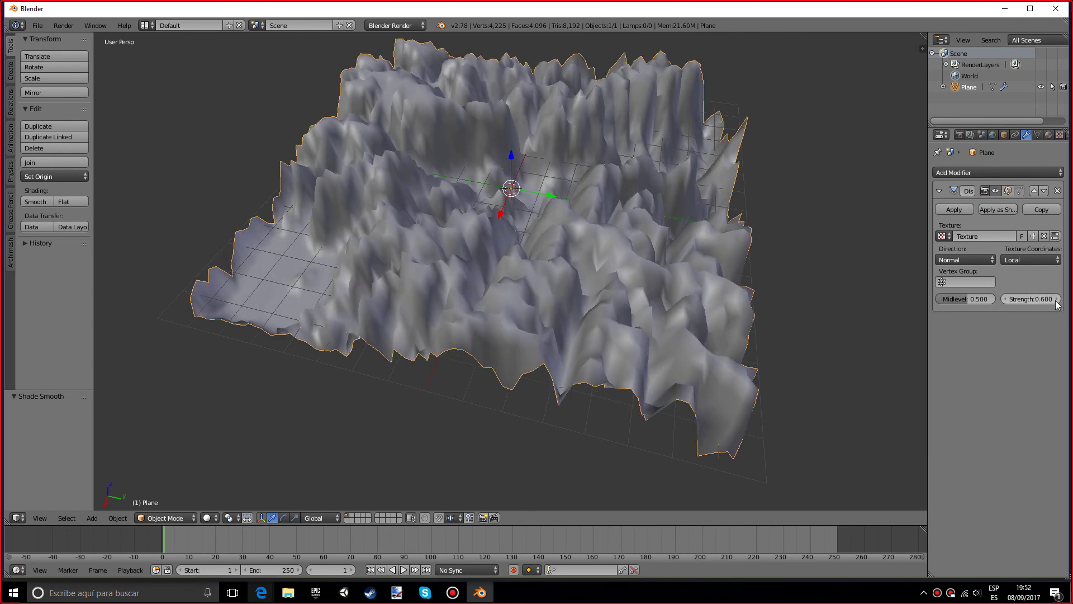
middle_click_drag(671, 257, 407, 375)
scroll(614, 274, "down", 3)
Step: Toggle edit mode on the plane and view the terrain from the side
key("Tab")
key("Tab")
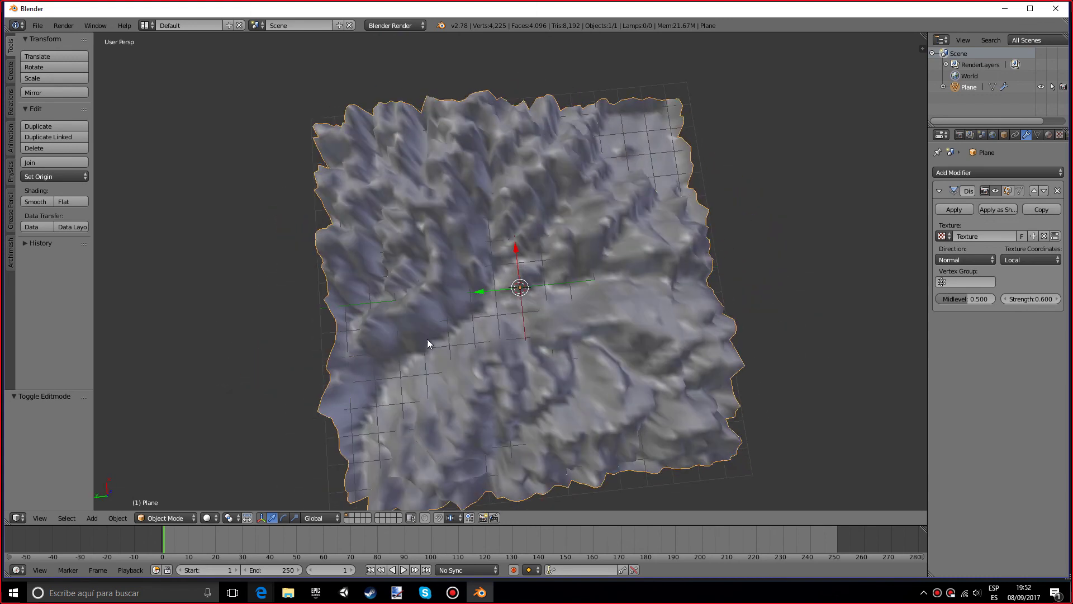
middle_click_drag(646, 151, 665, 291)
scroll(666, 291, "down", 2)
Step: Add a Subdivision Surface modifier to the terrain plane
left_click(965, 173)
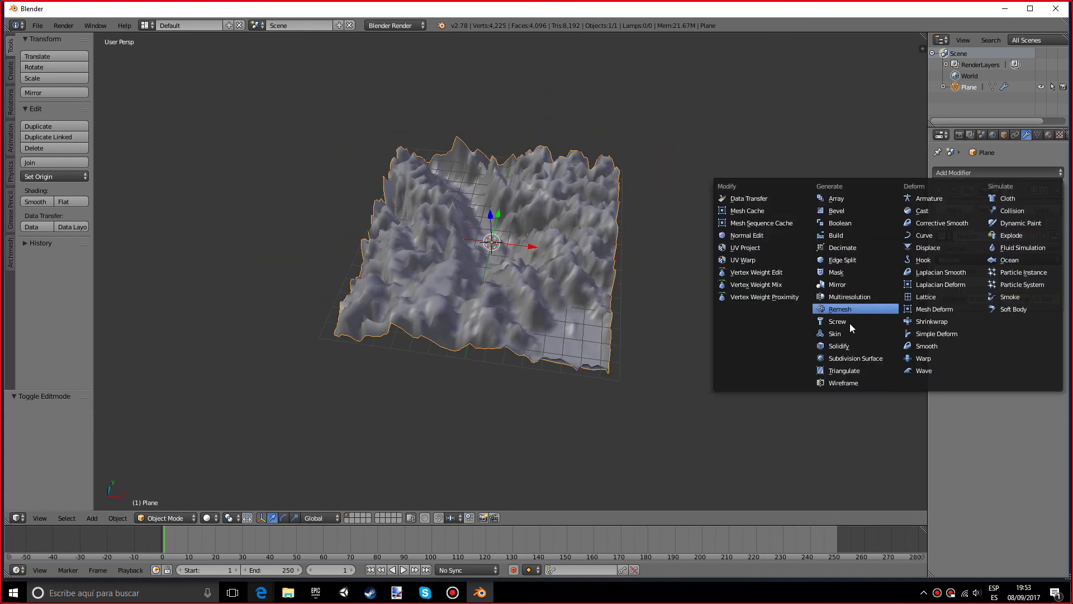
left_click(852, 358)
middle_click_drag(853, 358, 636, 320)
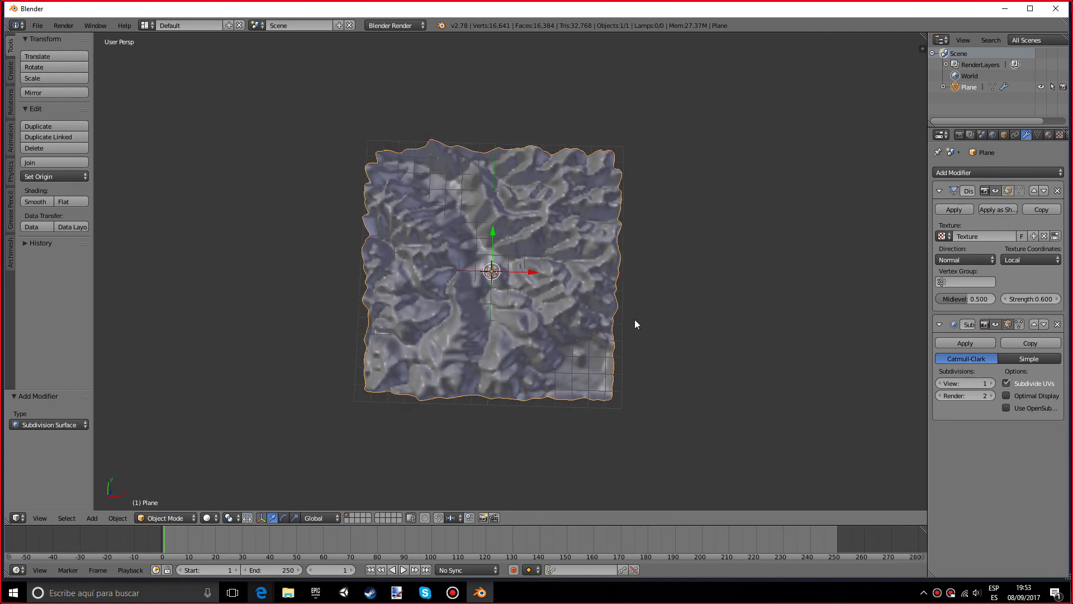
scroll(633, 319, "up", 2)
Step: Select all vertices in Edit Mode and subdivide the whole plane mesh for finer relief
key("Tab")
key("a")
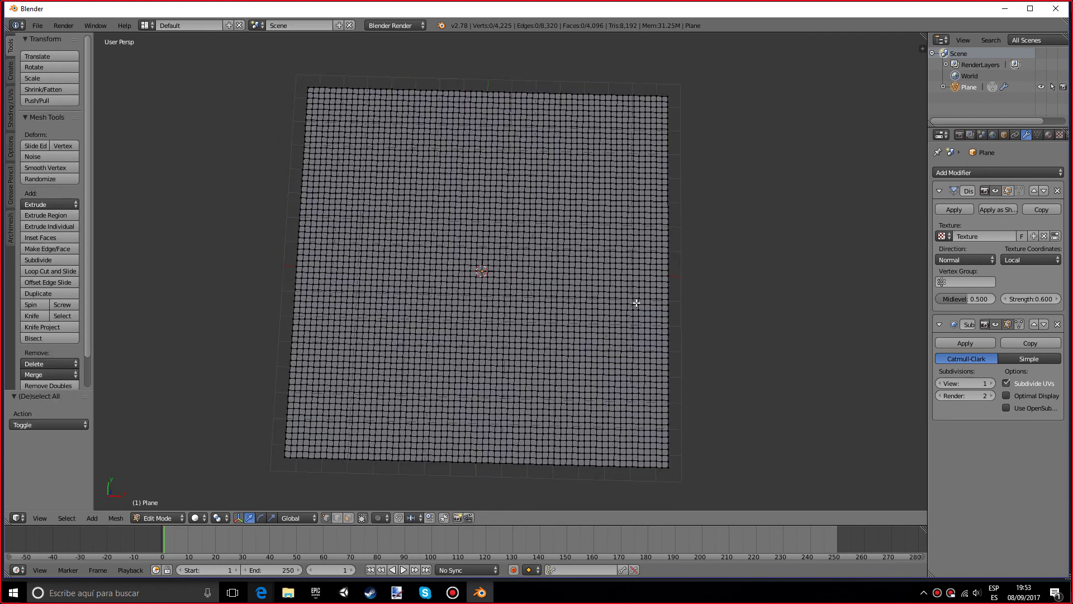
key("a")
key("w")
left_click(636, 303)
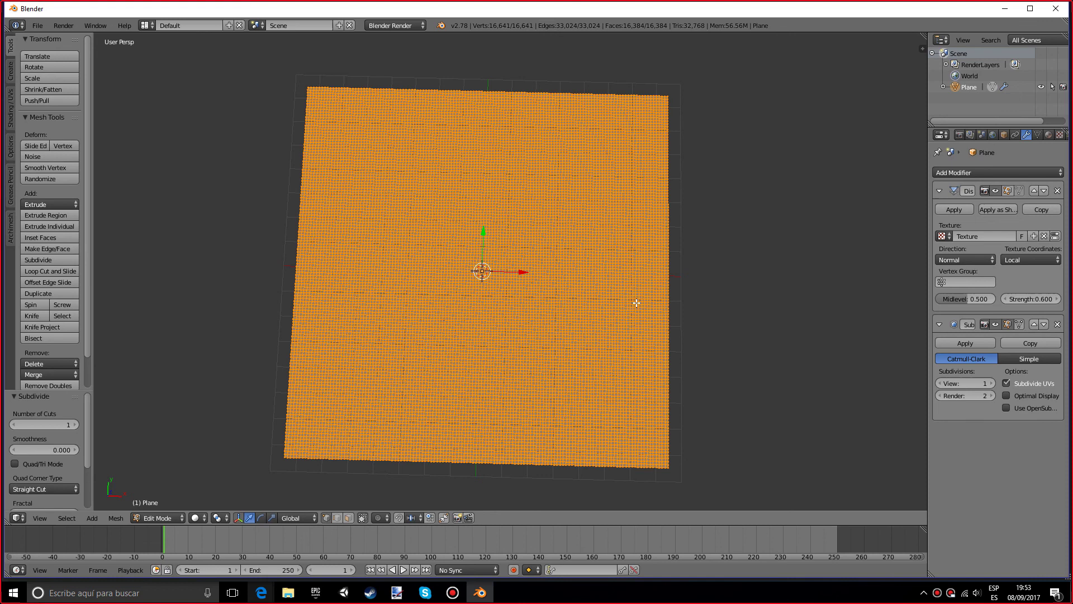
key("Tab")
middle_click_drag(637, 303, 485, 277)
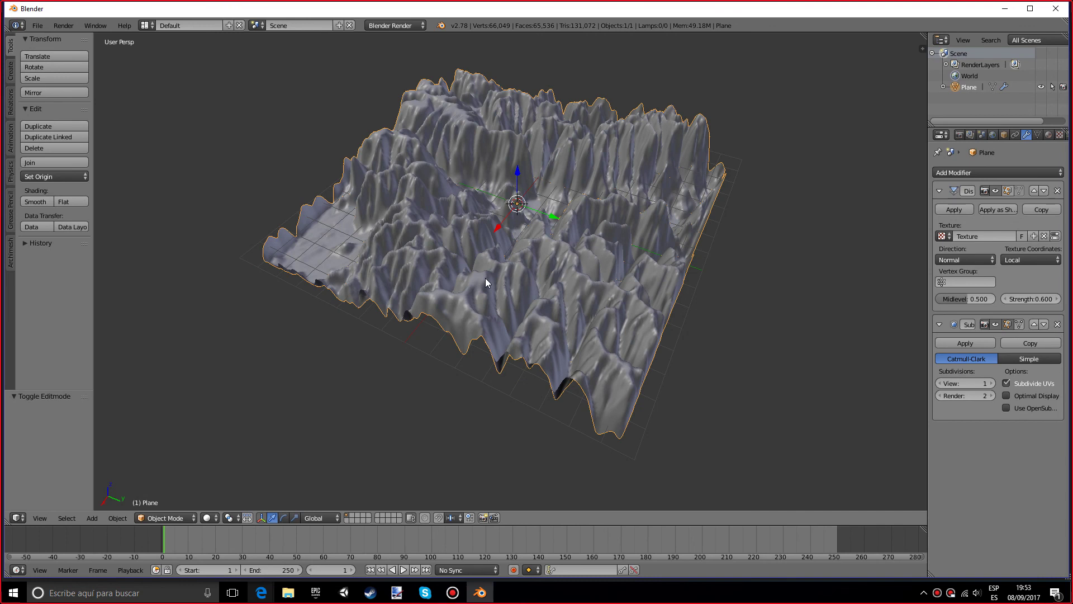